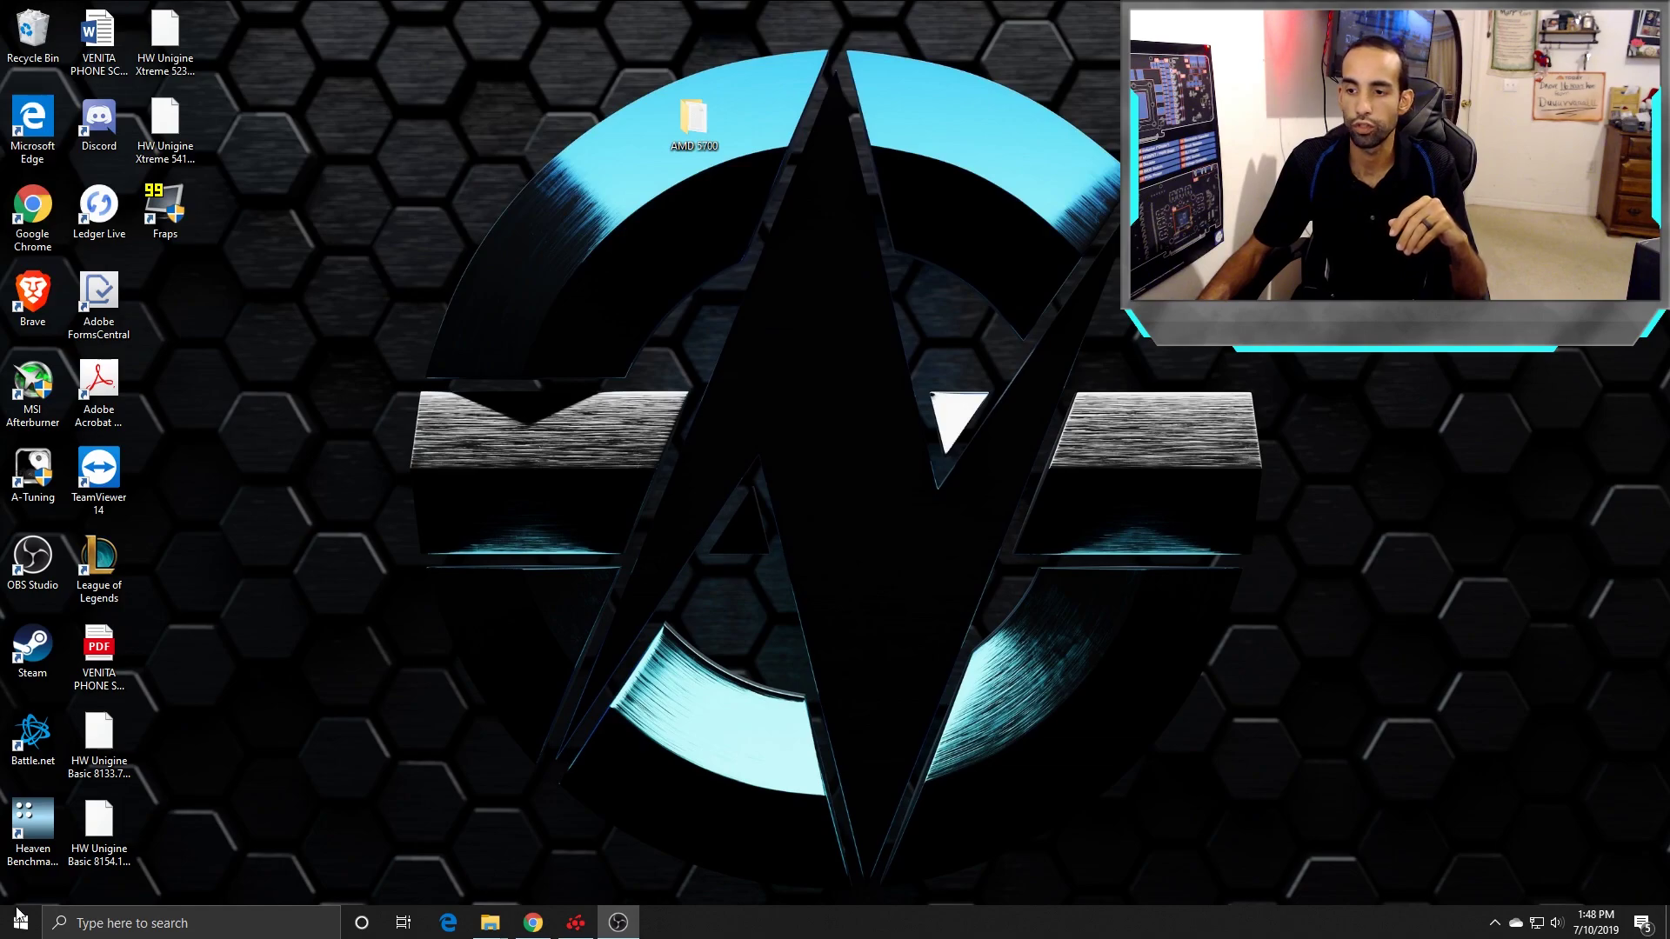
# - Switch to Google Chrome and read the introductory feature summaries on AMD's Radeon RX 5700 product page
pyautogui.click(534, 924)
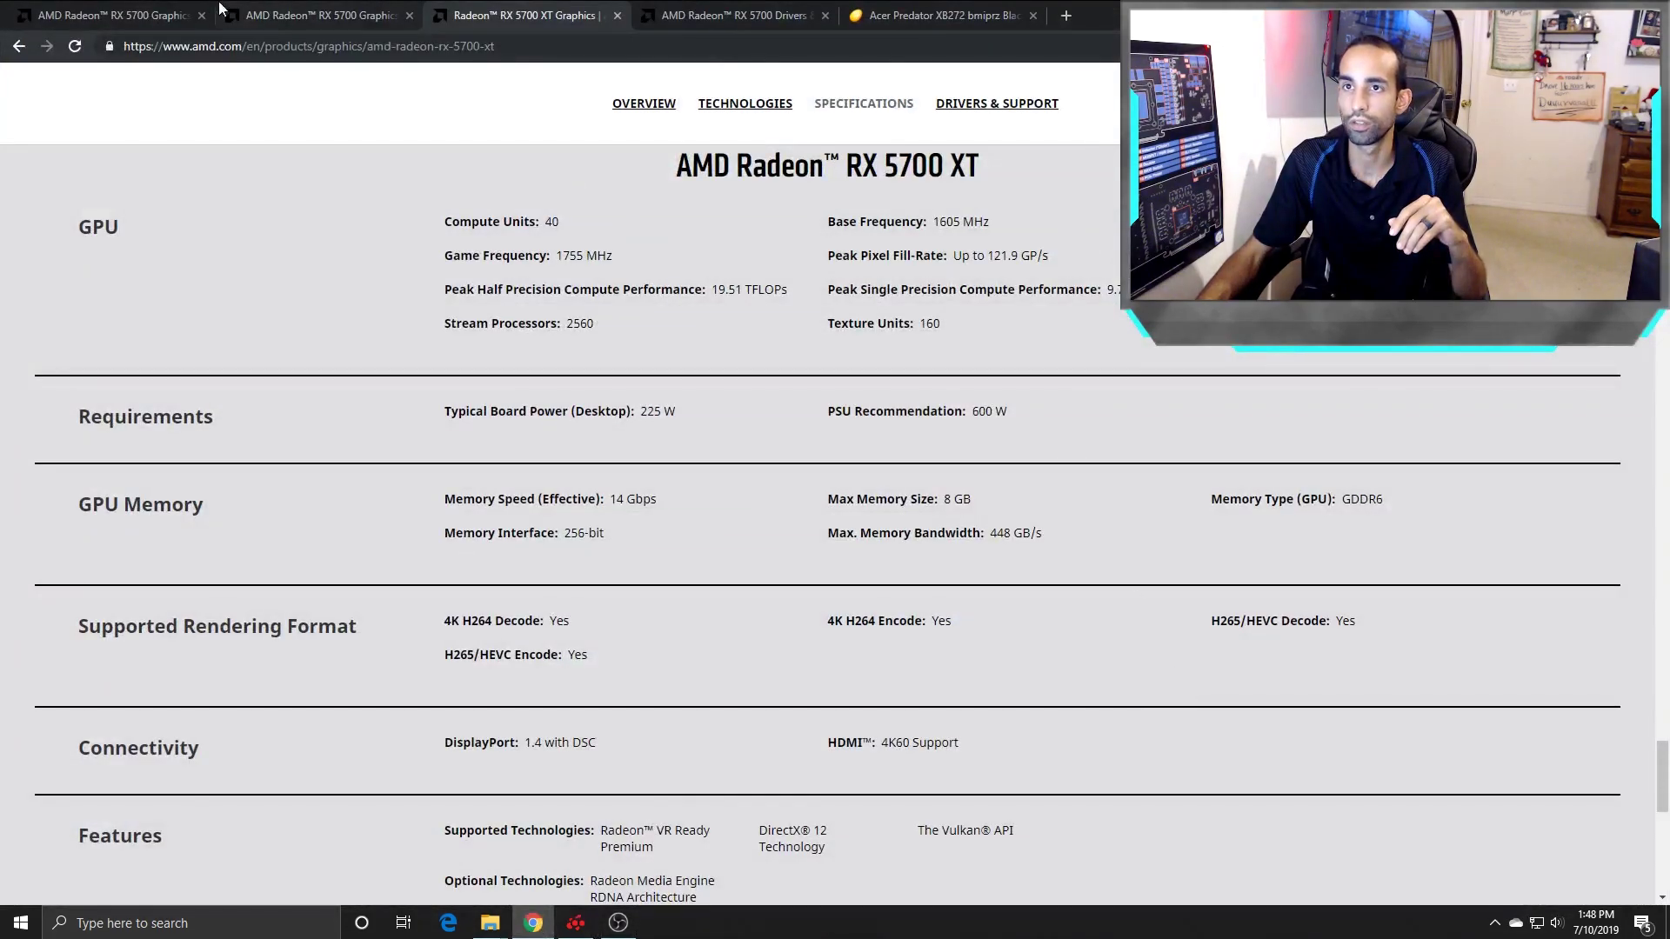
pyautogui.hotkey('ctrl', 'shift', 'Tab')
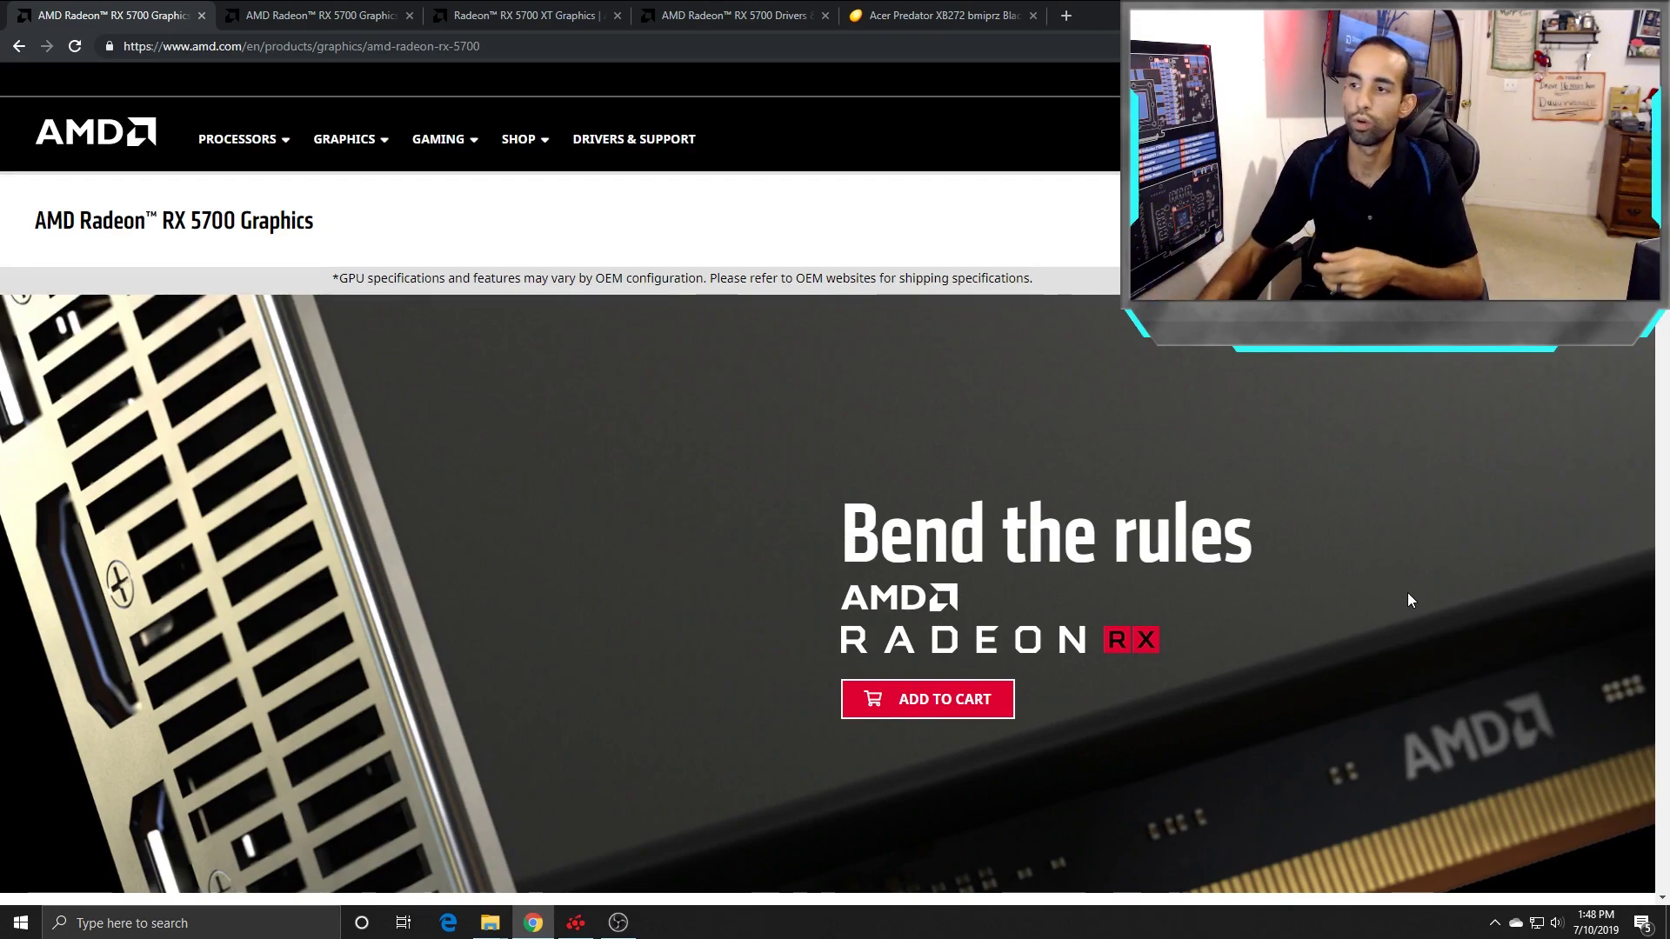
pyautogui.scroll(-1, 1408, 594)
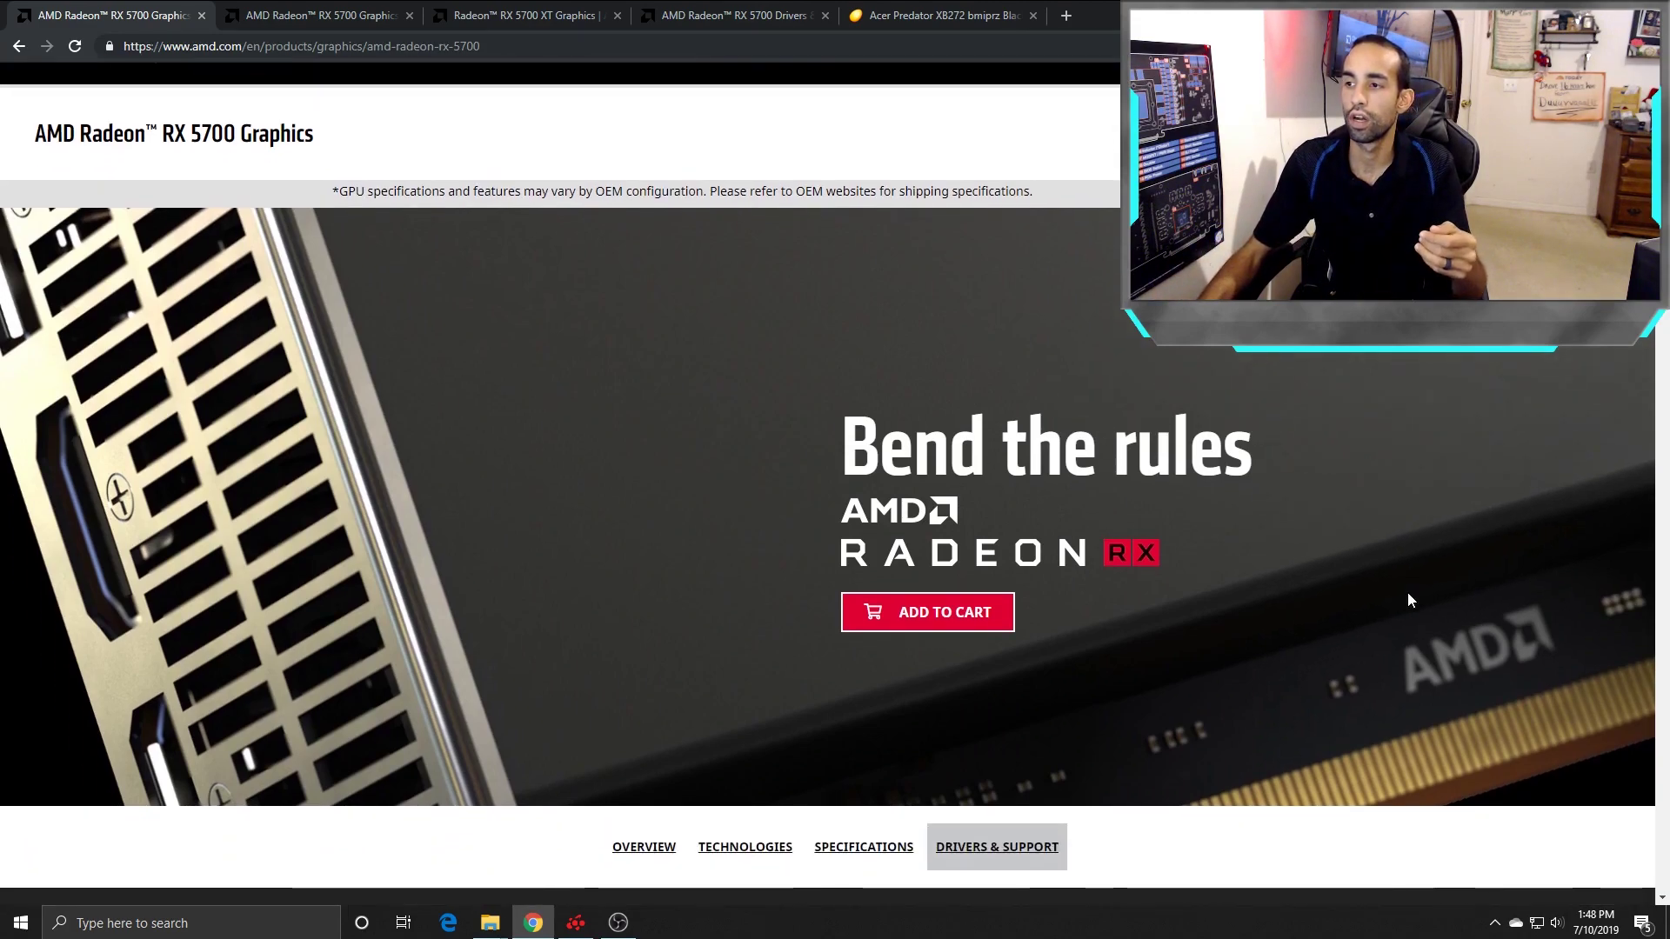
pyautogui.scroll(-1, 1408, 598)
pyautogui.scroll(-3, 1408, 598)
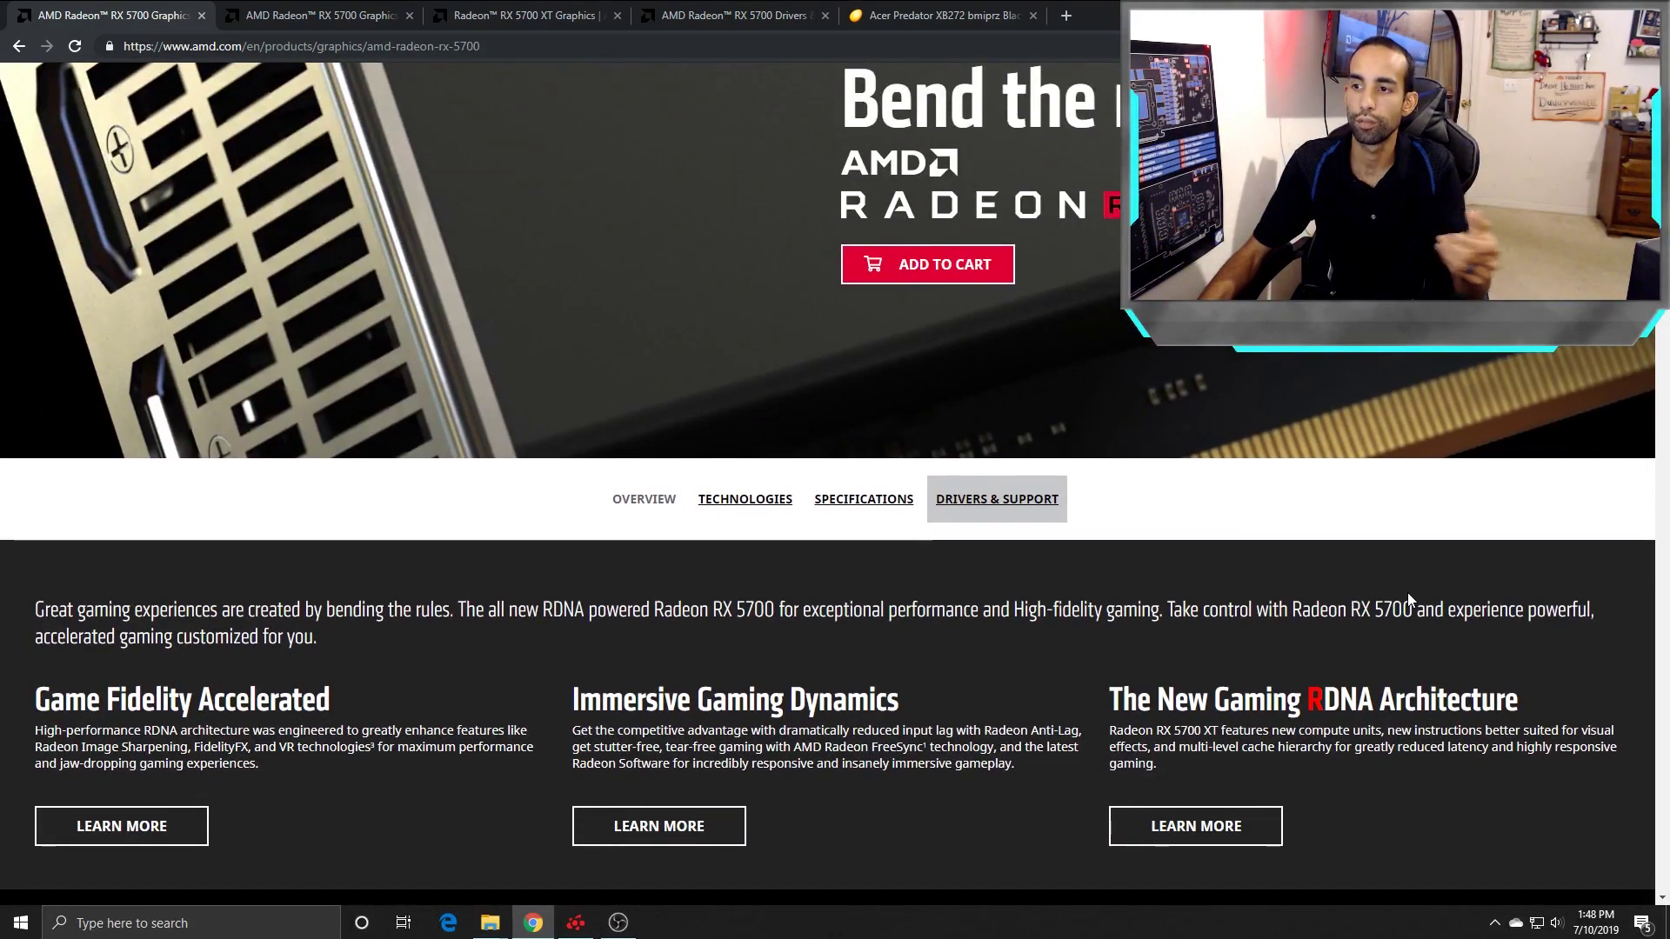
pyautogui.scroll(-2, 1407, 592)
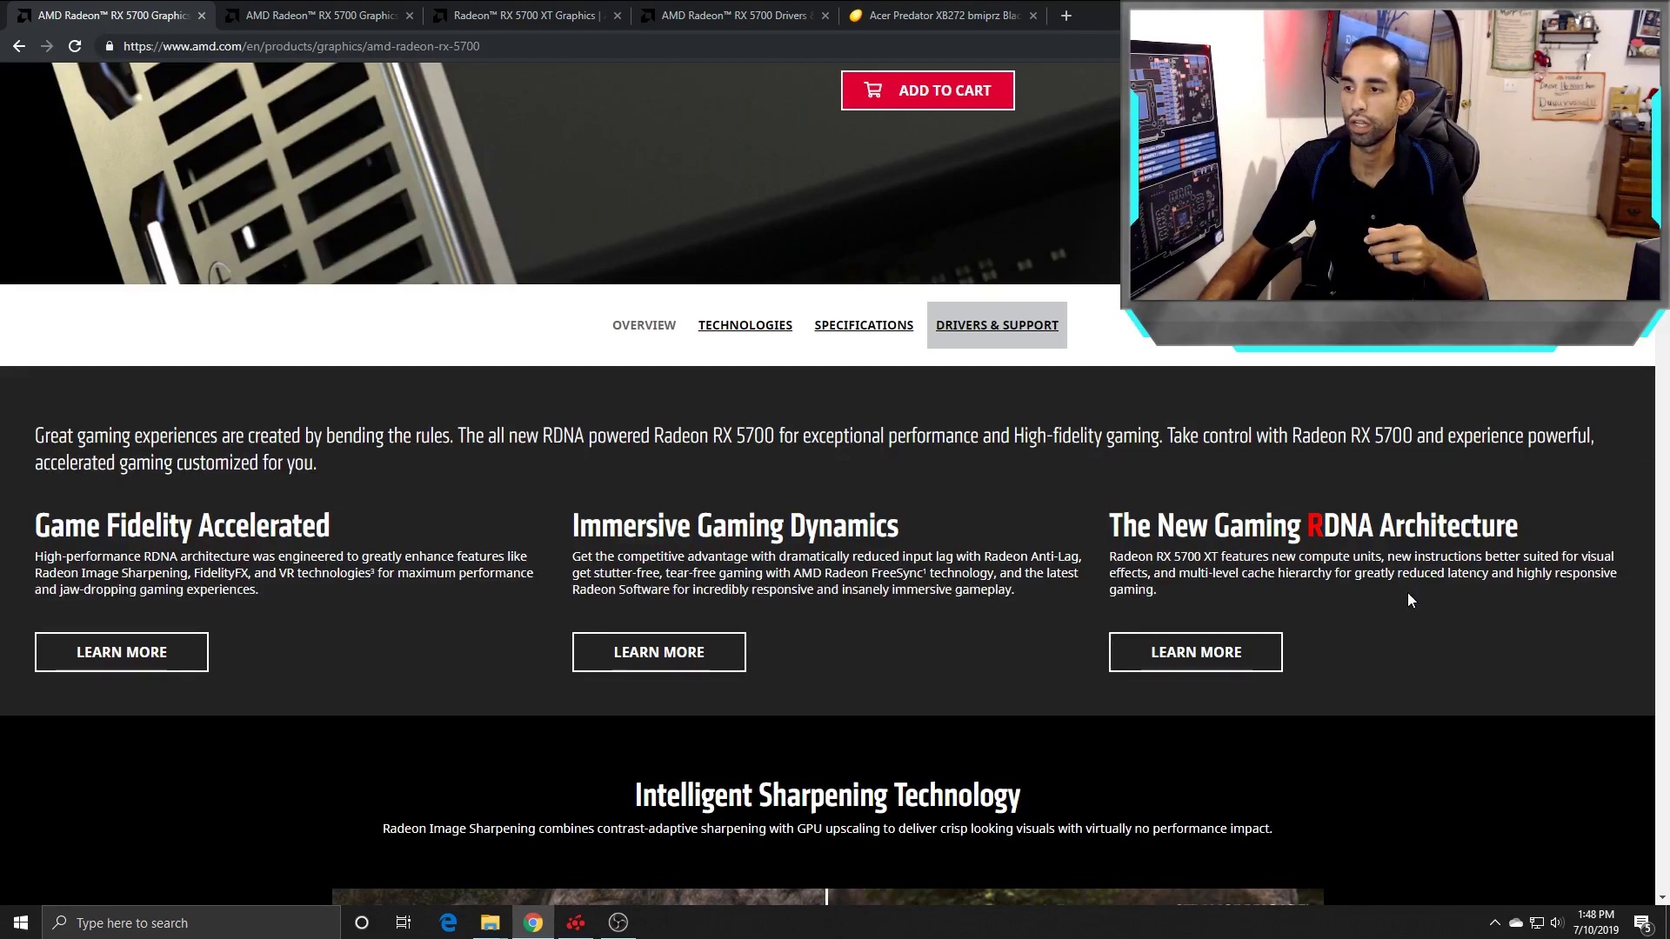
pyautogui.scroll(-2, 1410, 596)
pyautogui.scroll(-2, 1408, 600)
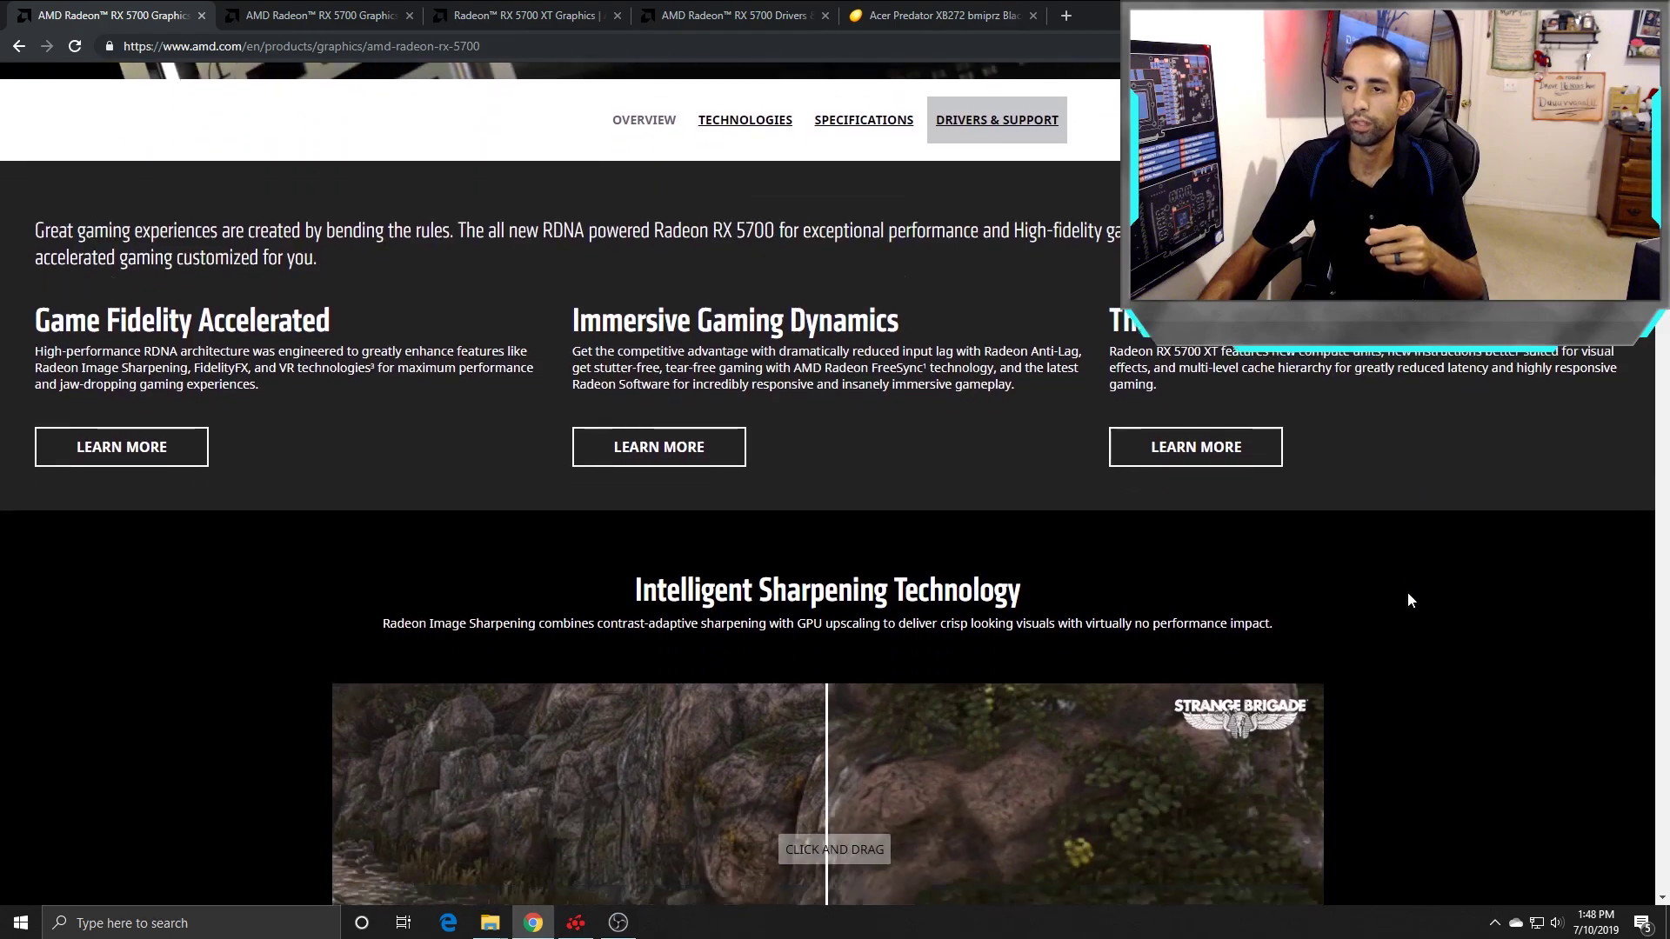
pyautogui.scroll(2, 1408, 600)
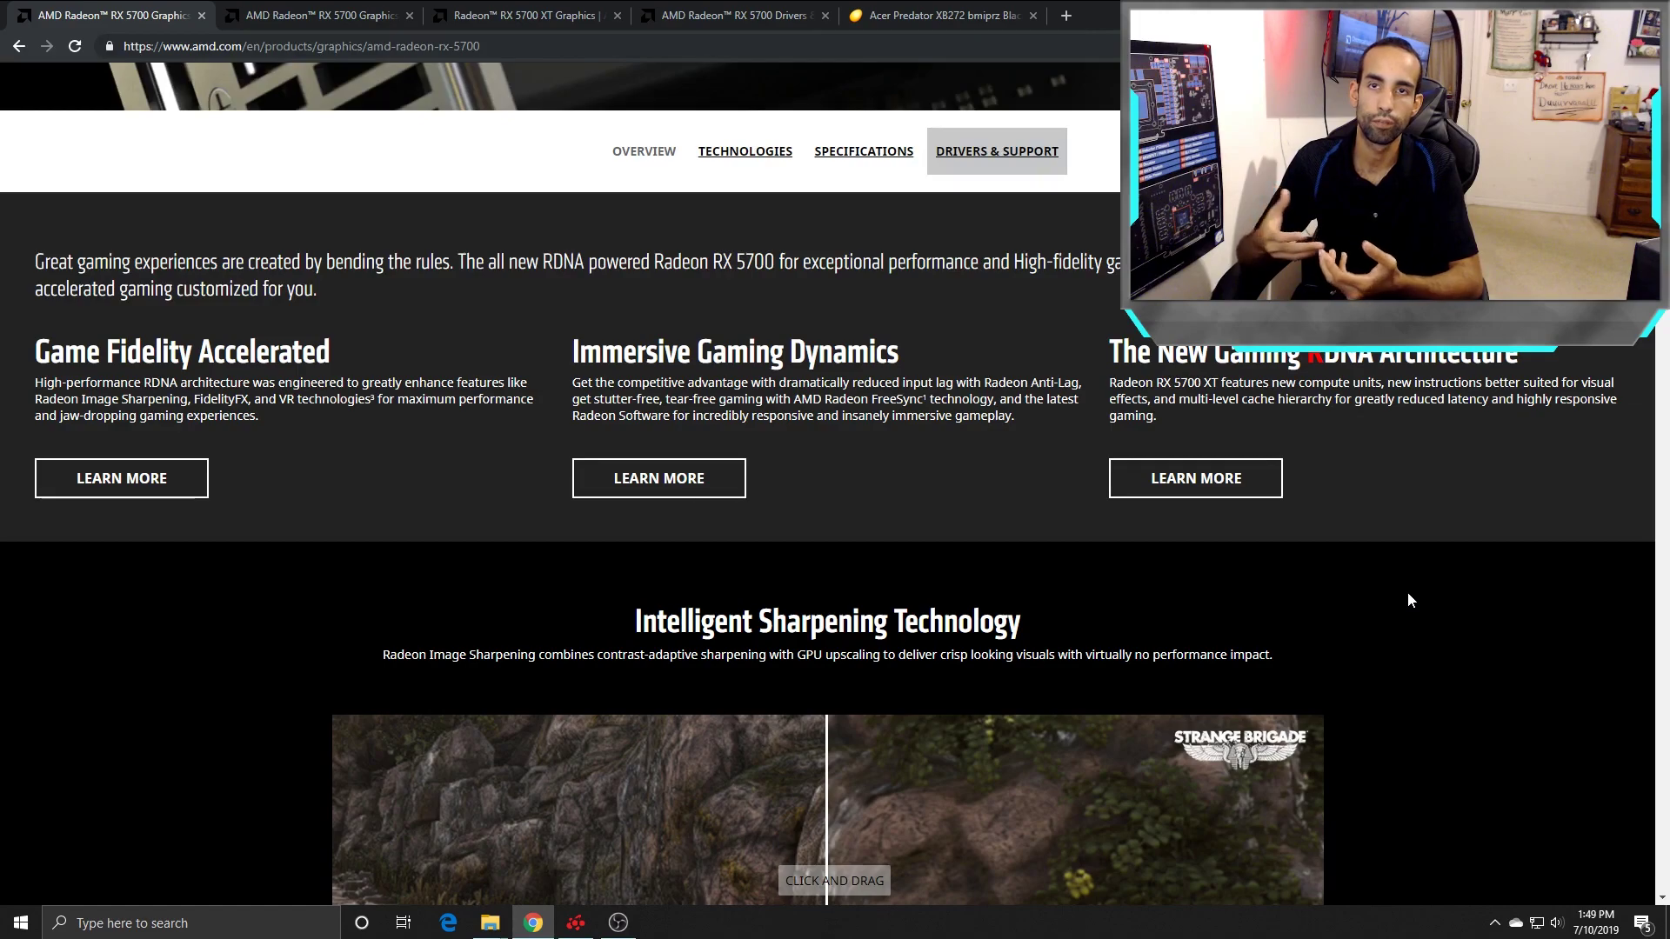
# - Examine the Radeon Image Sharpening, FidelityFX and Radeon Anti-Lag sections of the RX 5700 page
pyautogui.scroll(-2, 1410, 601)
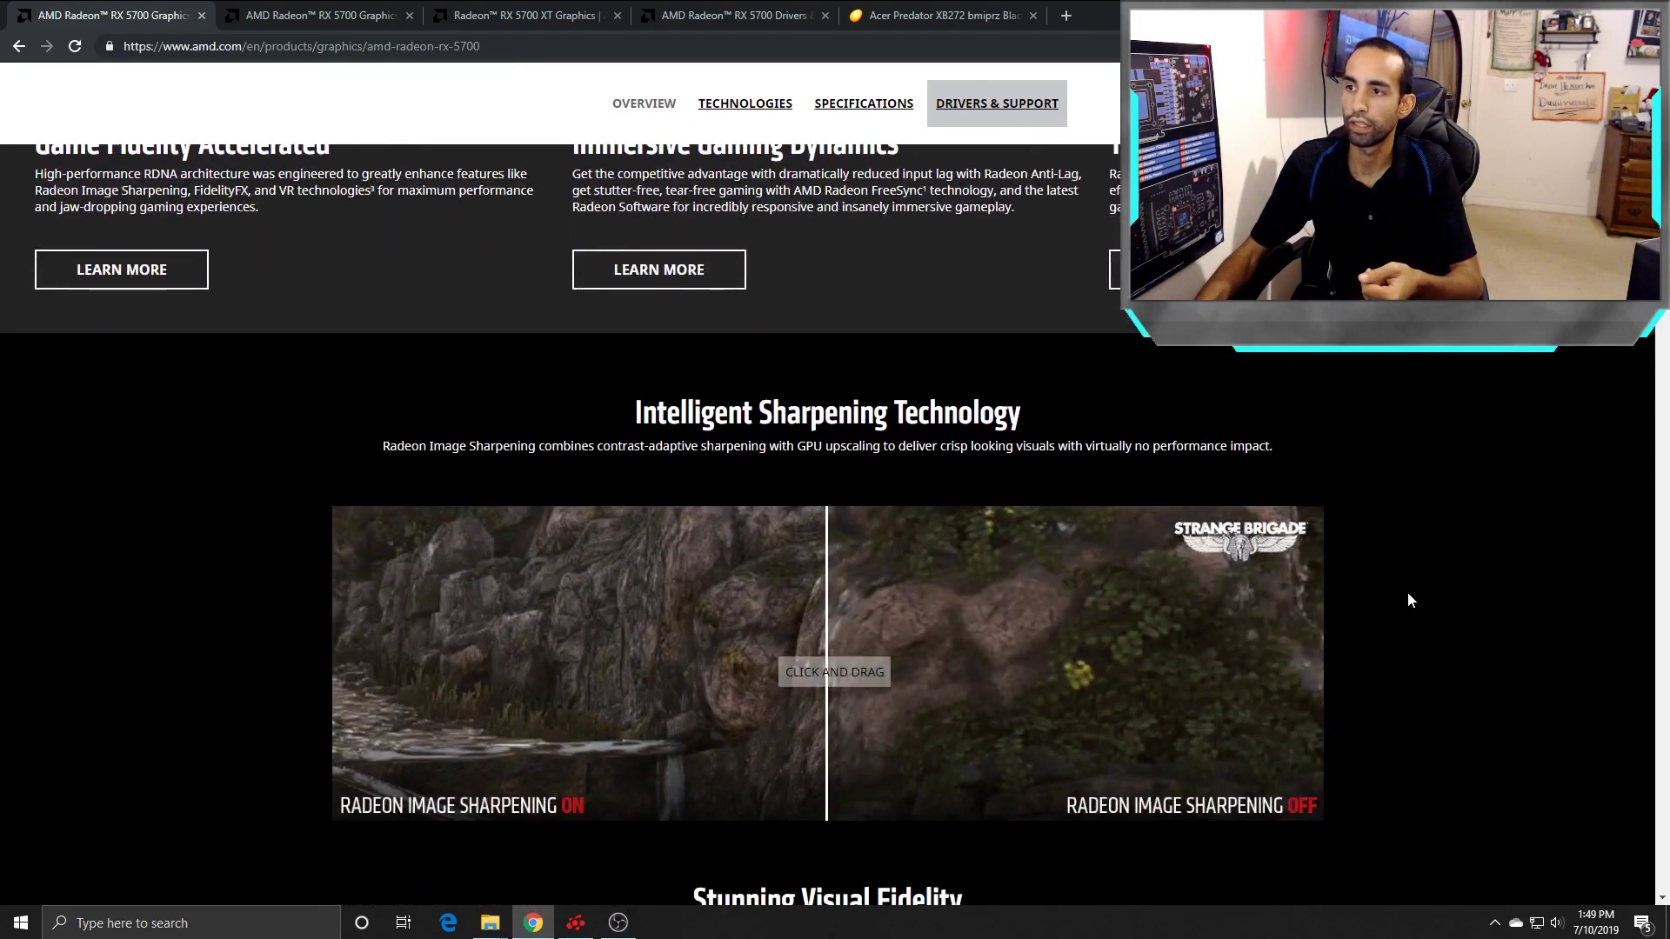
pyautogui.scroll(-2, 1410, 600)
pyautogui.scroll(-2, 1410, 600)
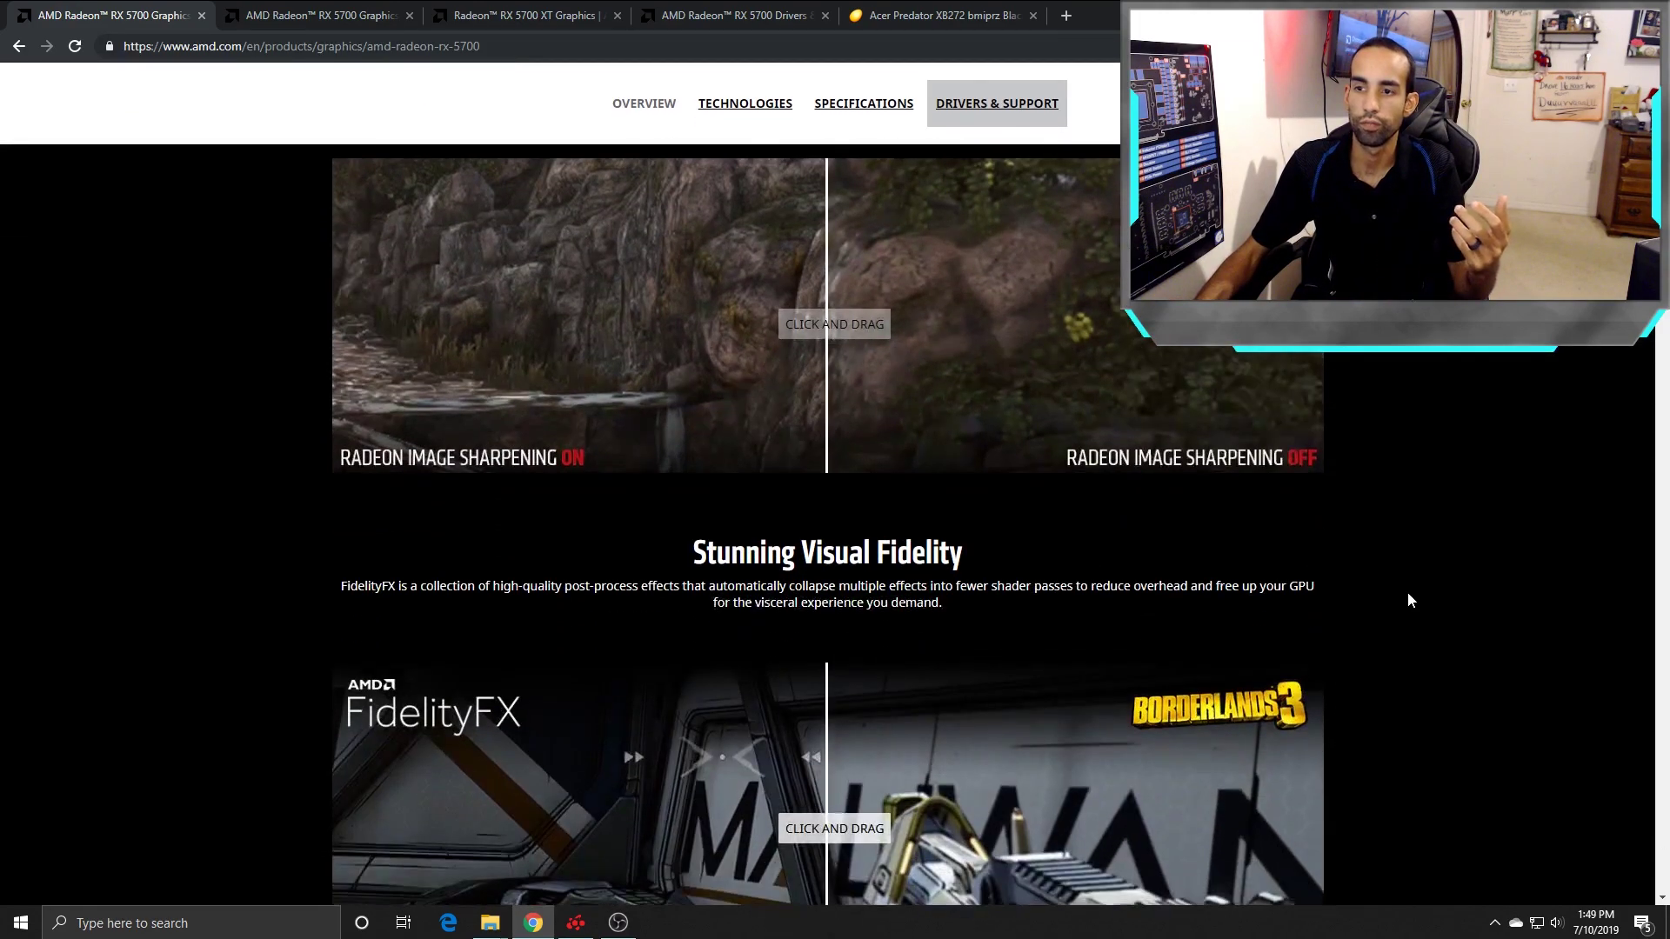
pyautogui.scroll(-2, 1410, 600)
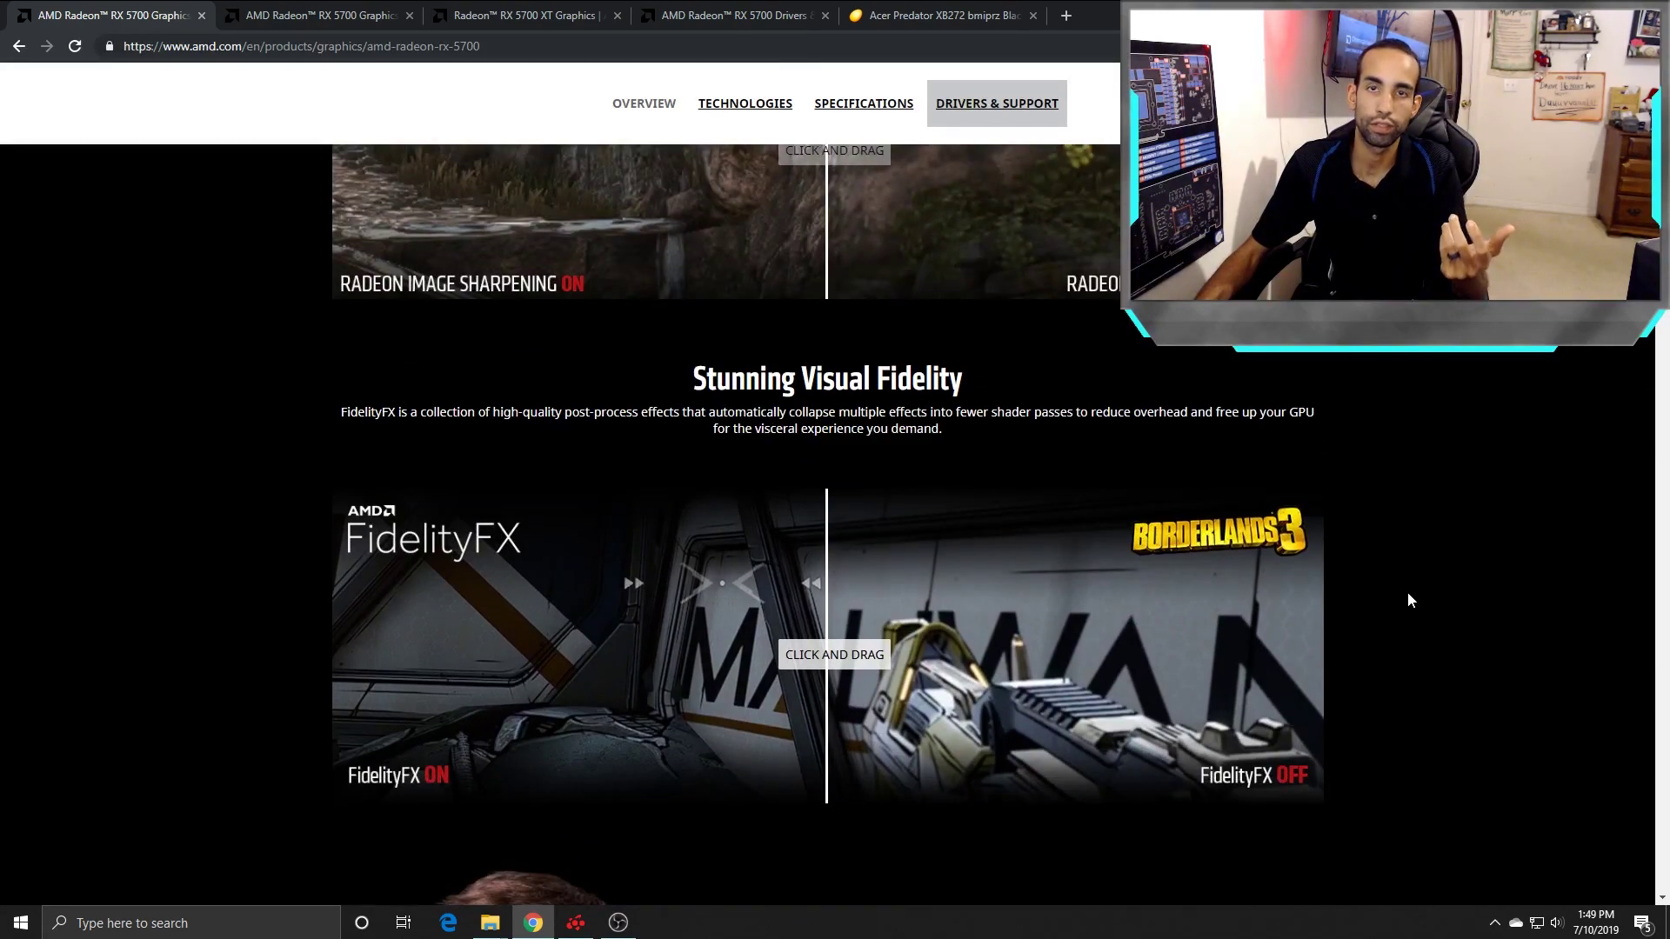
pyautogui.scroll(-1, 1408, 593)
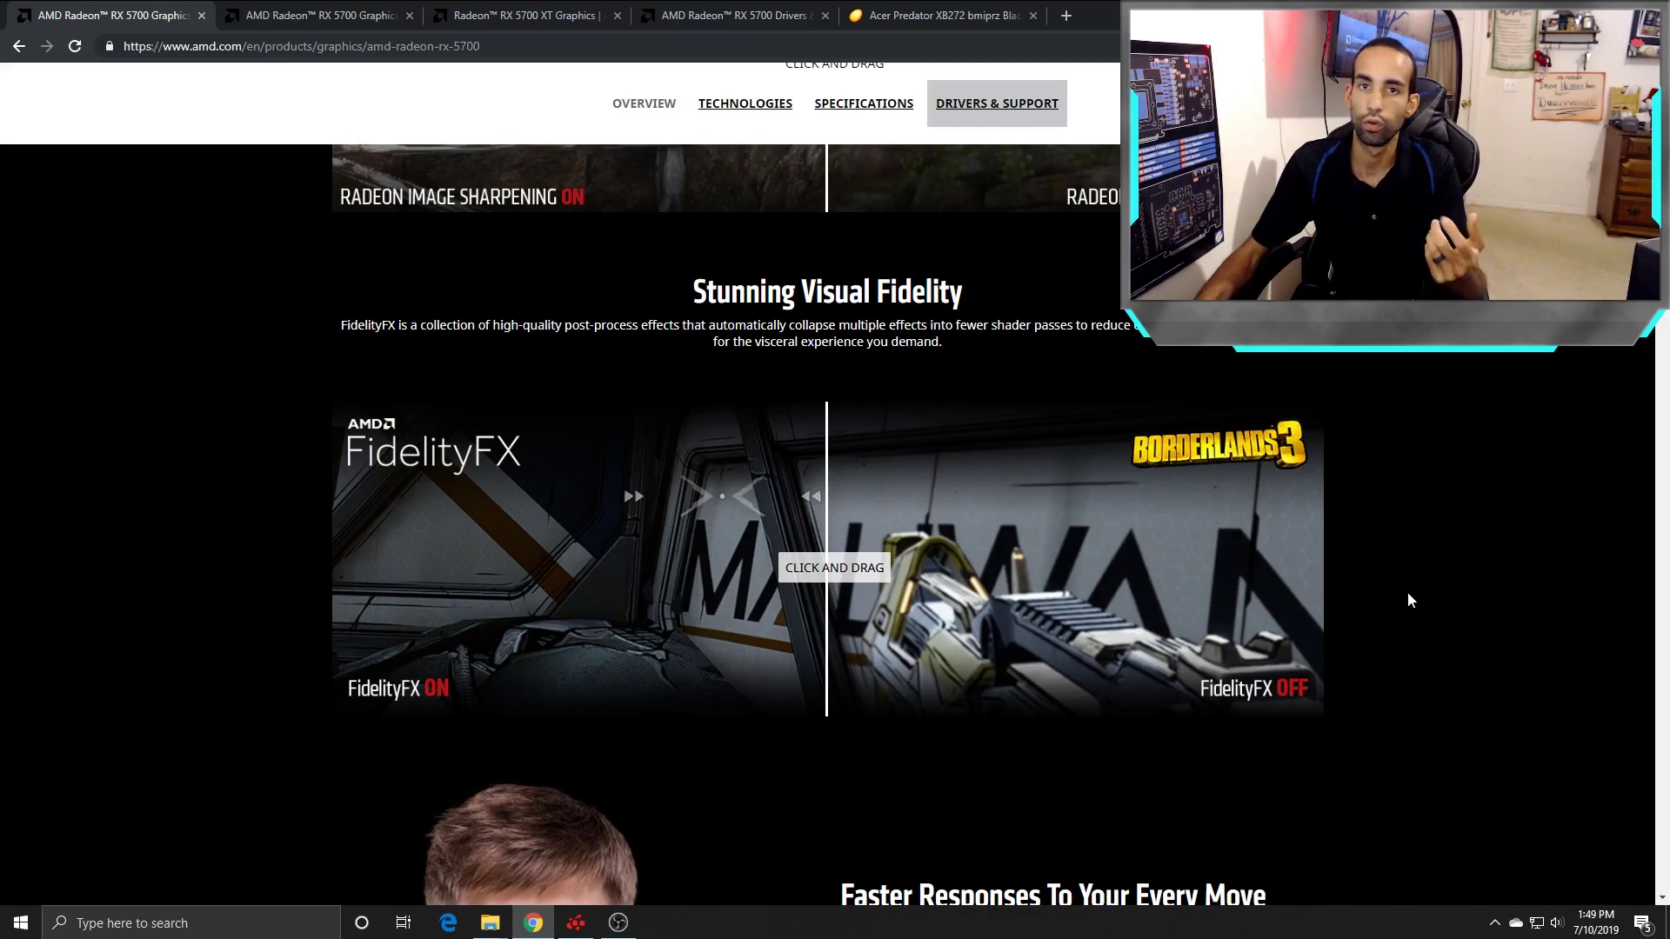
pyautogui.scroll(-1, 1408, 594)
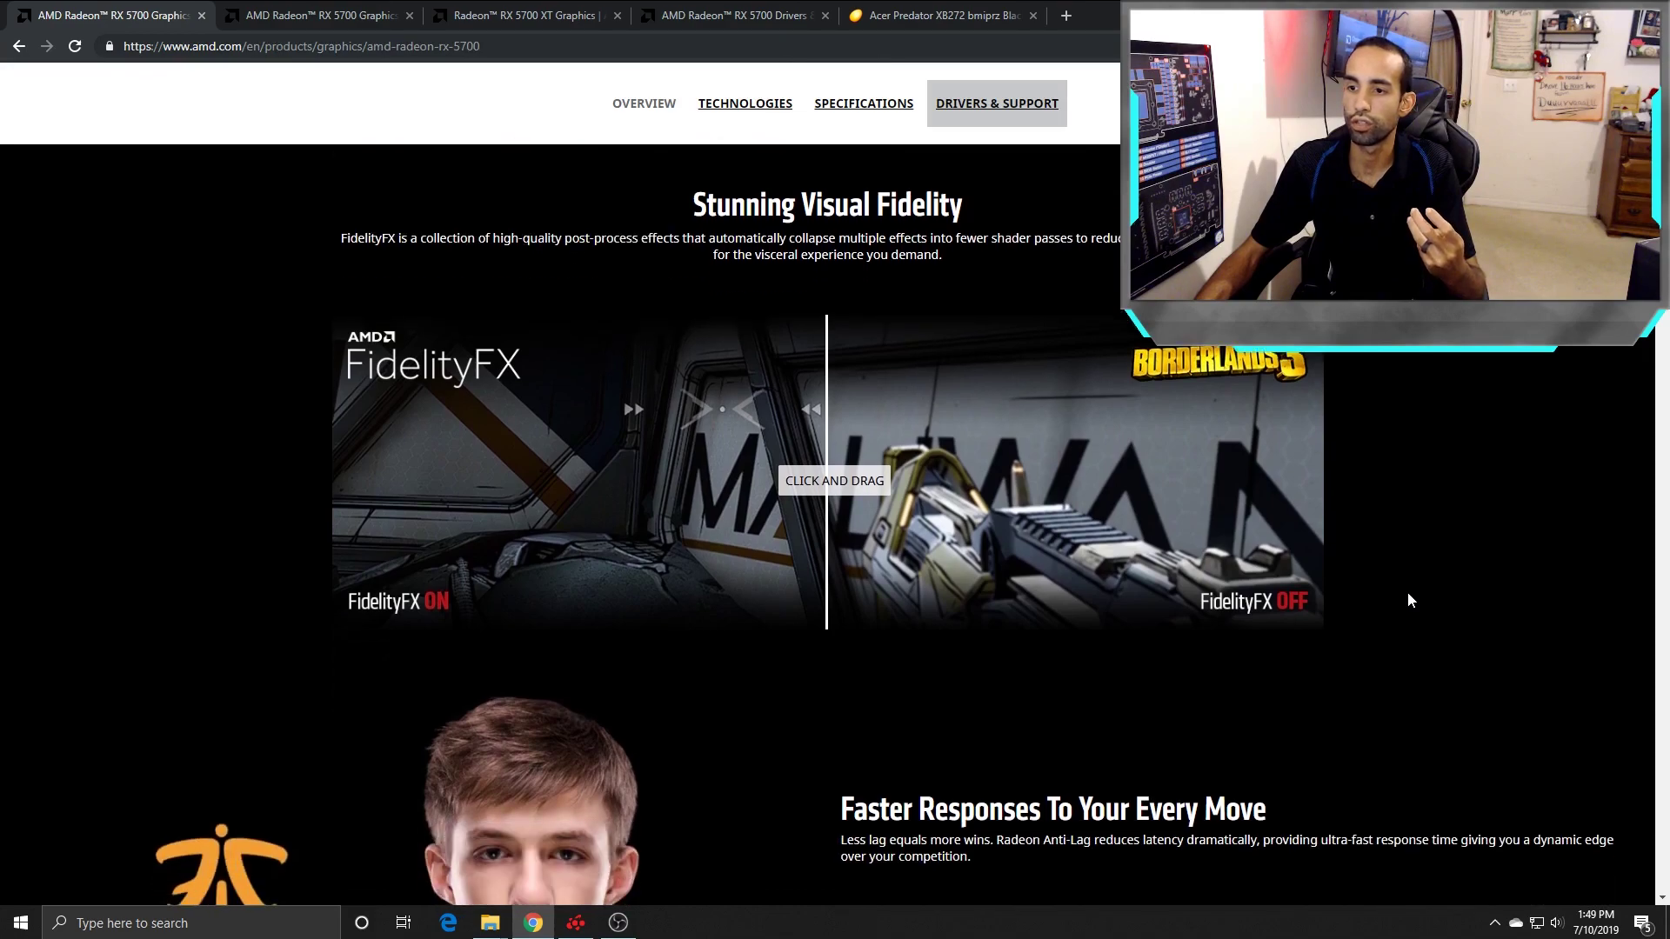
pyautogui.scroll(-1, 1409, 593)
pyautogui.scroll(-3, 1409, 593)
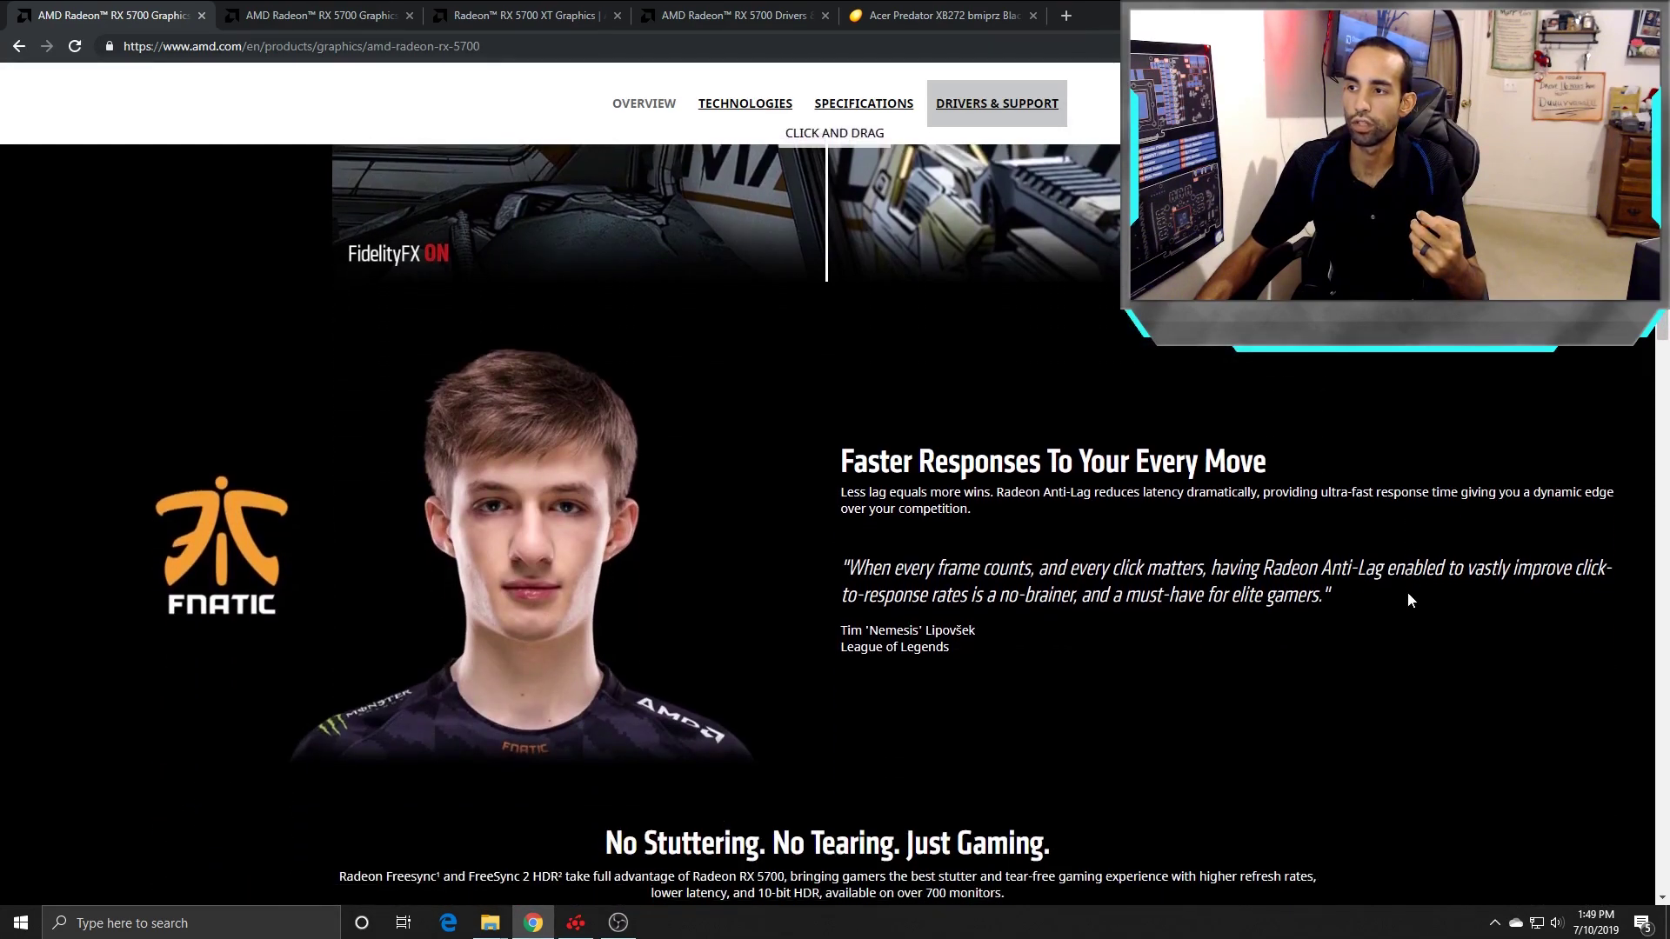
pyautogui.scroll(-3, 1409, 600)
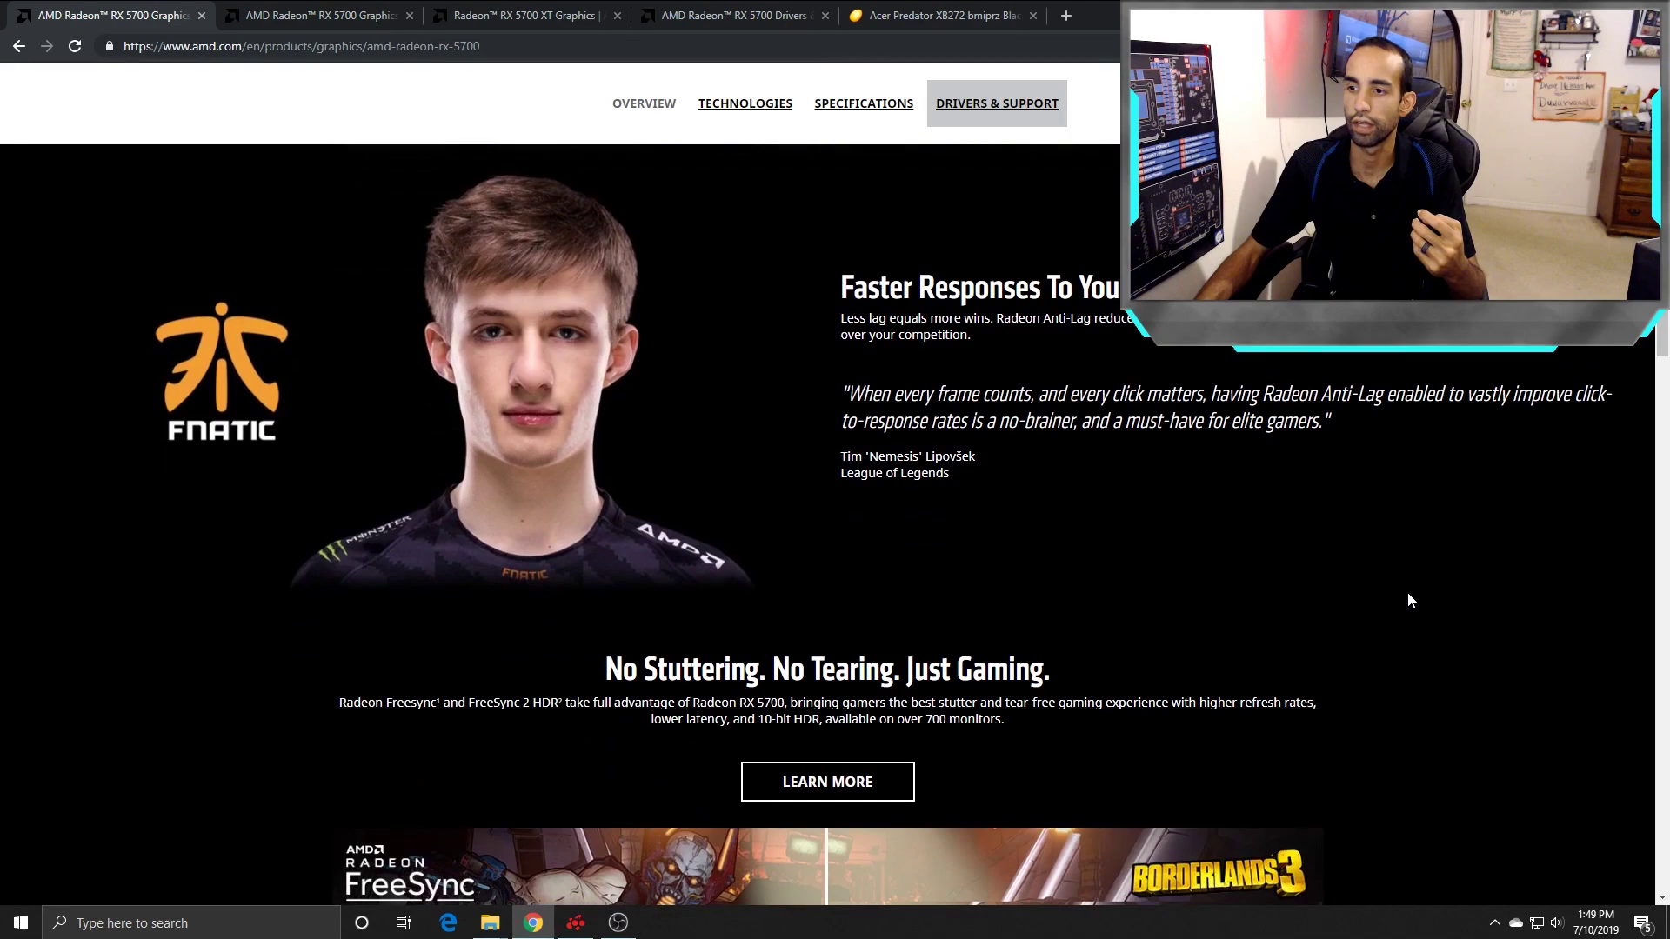
# - Go back over the Anti-Lag and FidelityFX sections up to the Intelligent Sharpening Technology comparison
pyautogui.scroll(4, 1409, 600)
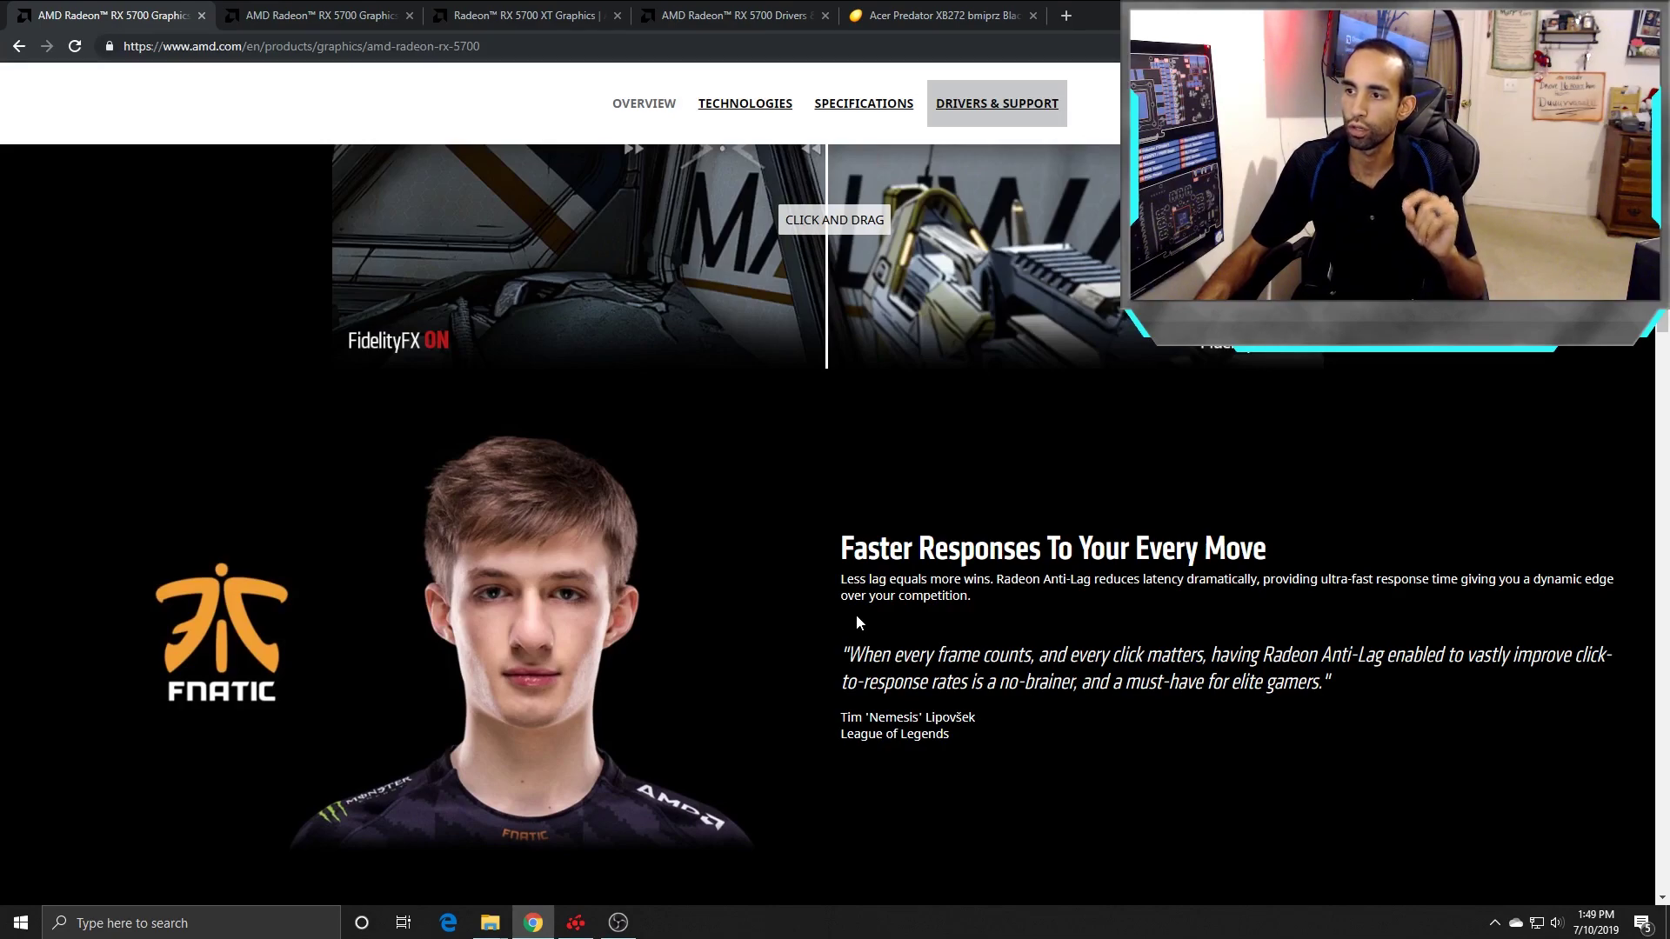
pyautogui.scroll(-2, 857, 616)
pyautogui.scroll(5, 988, 613)
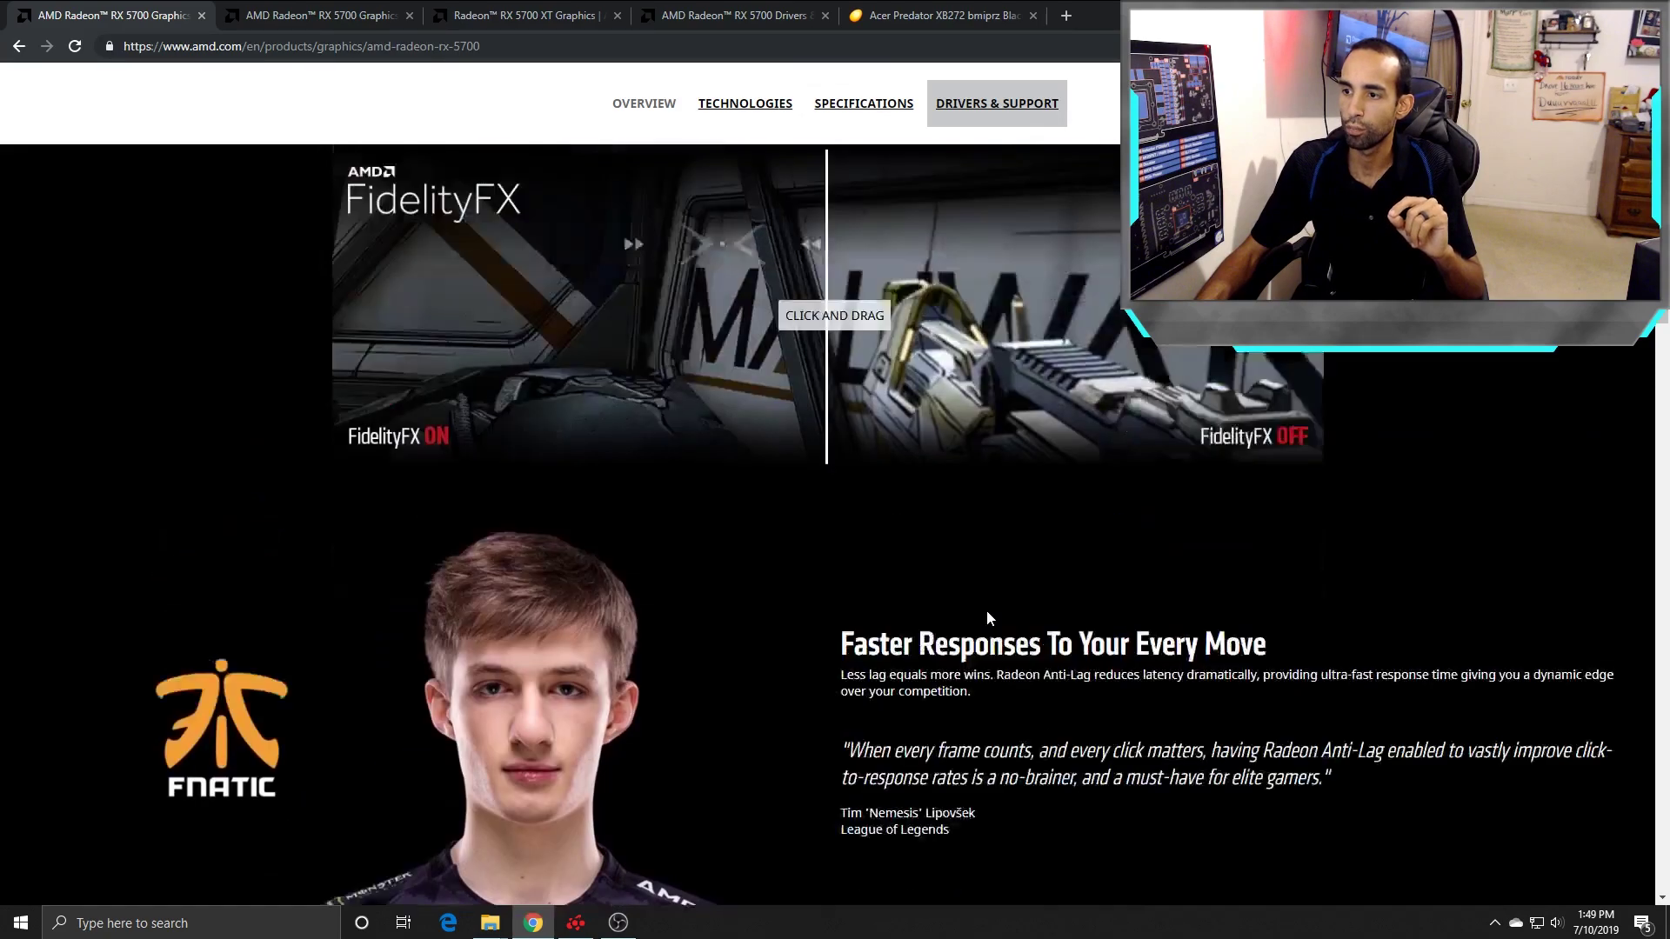
pyautogui.scroll(8, 1355, 647)
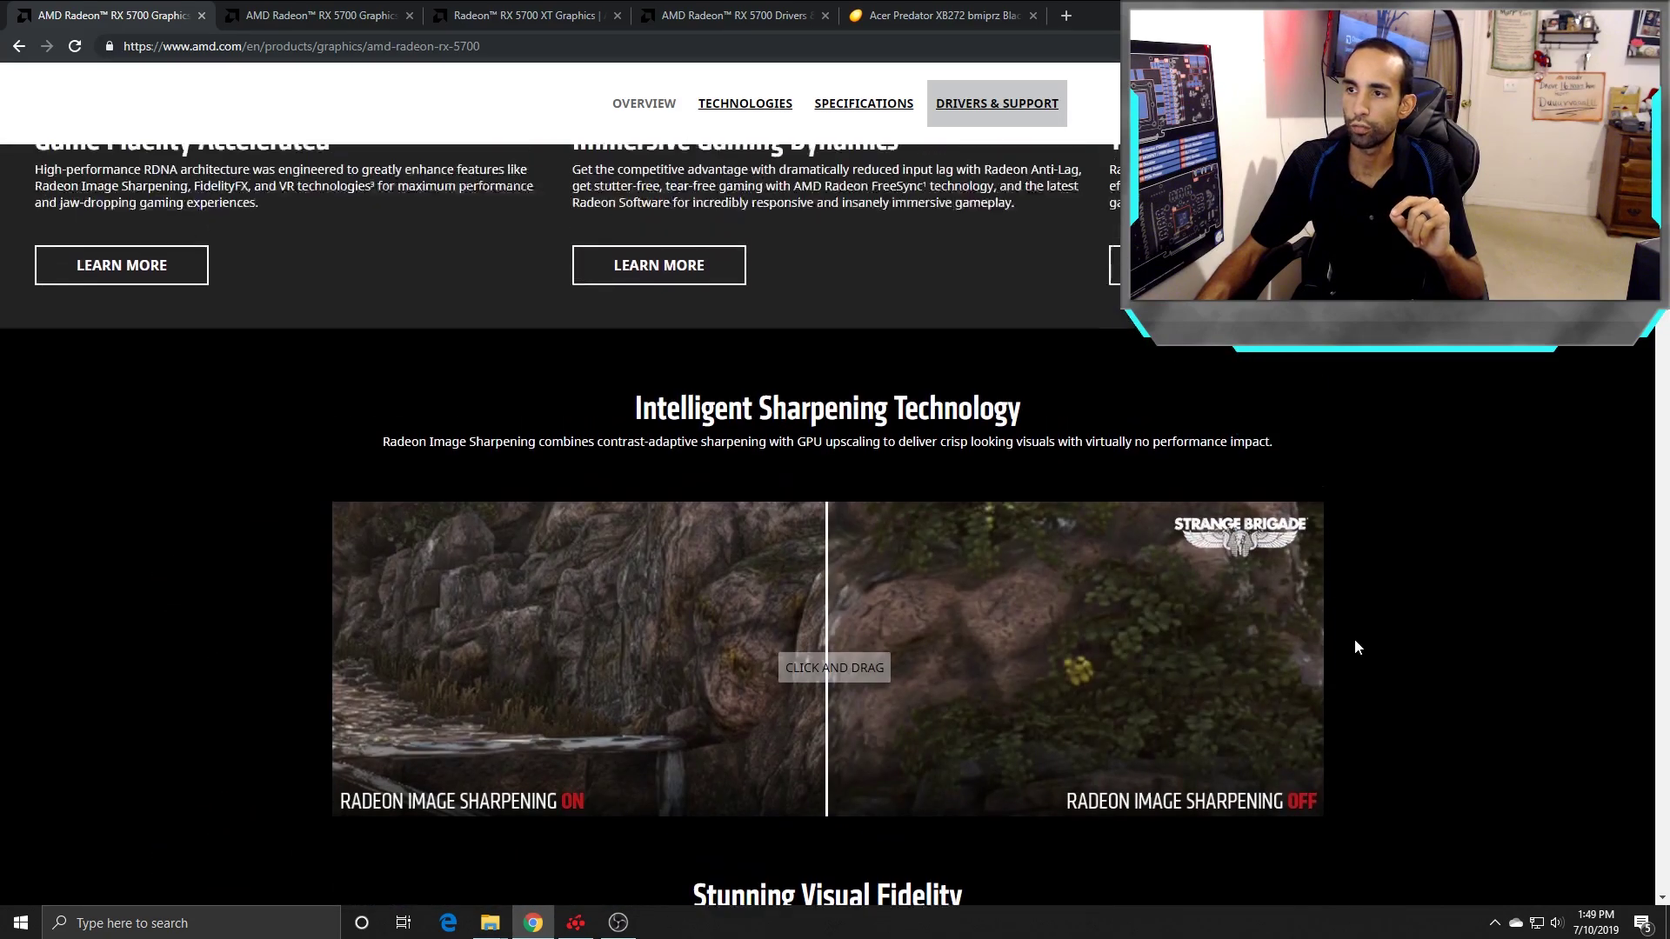
pyautogui.scroll(-3, 1354, 648)
pyautogui.scroll(3, 1354, 648)
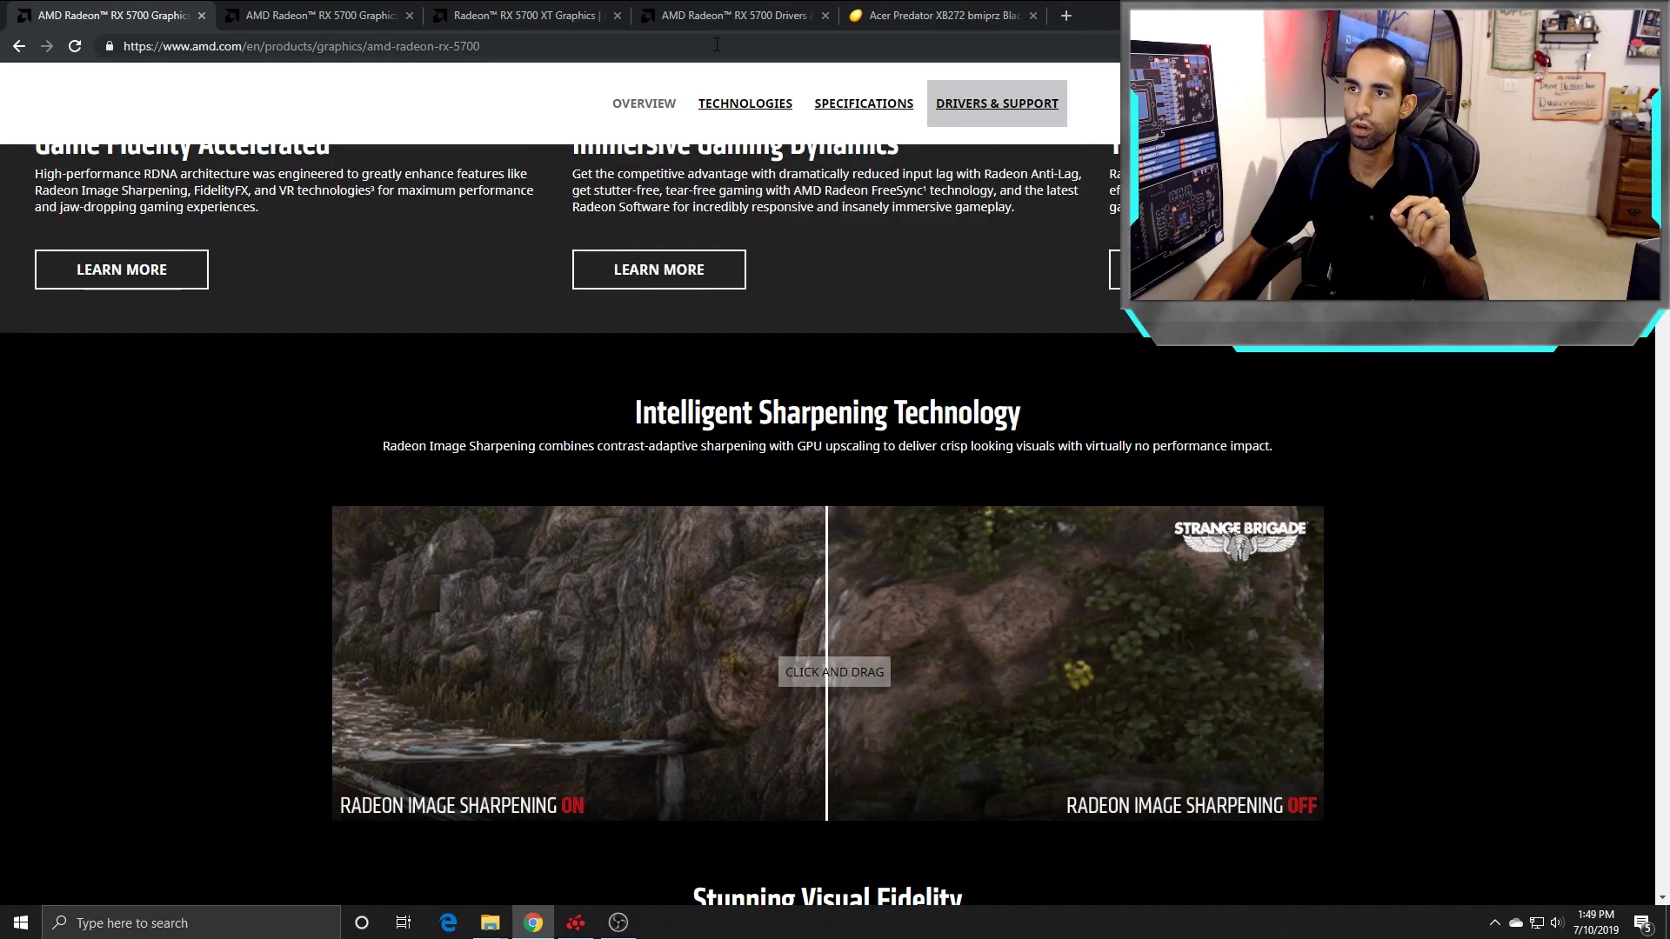
# - Check the Acer Predator XB272 monitor listing on Newegg, and return to the RX 5700 page's FreeSync section
pyautogui.click(954, 15)
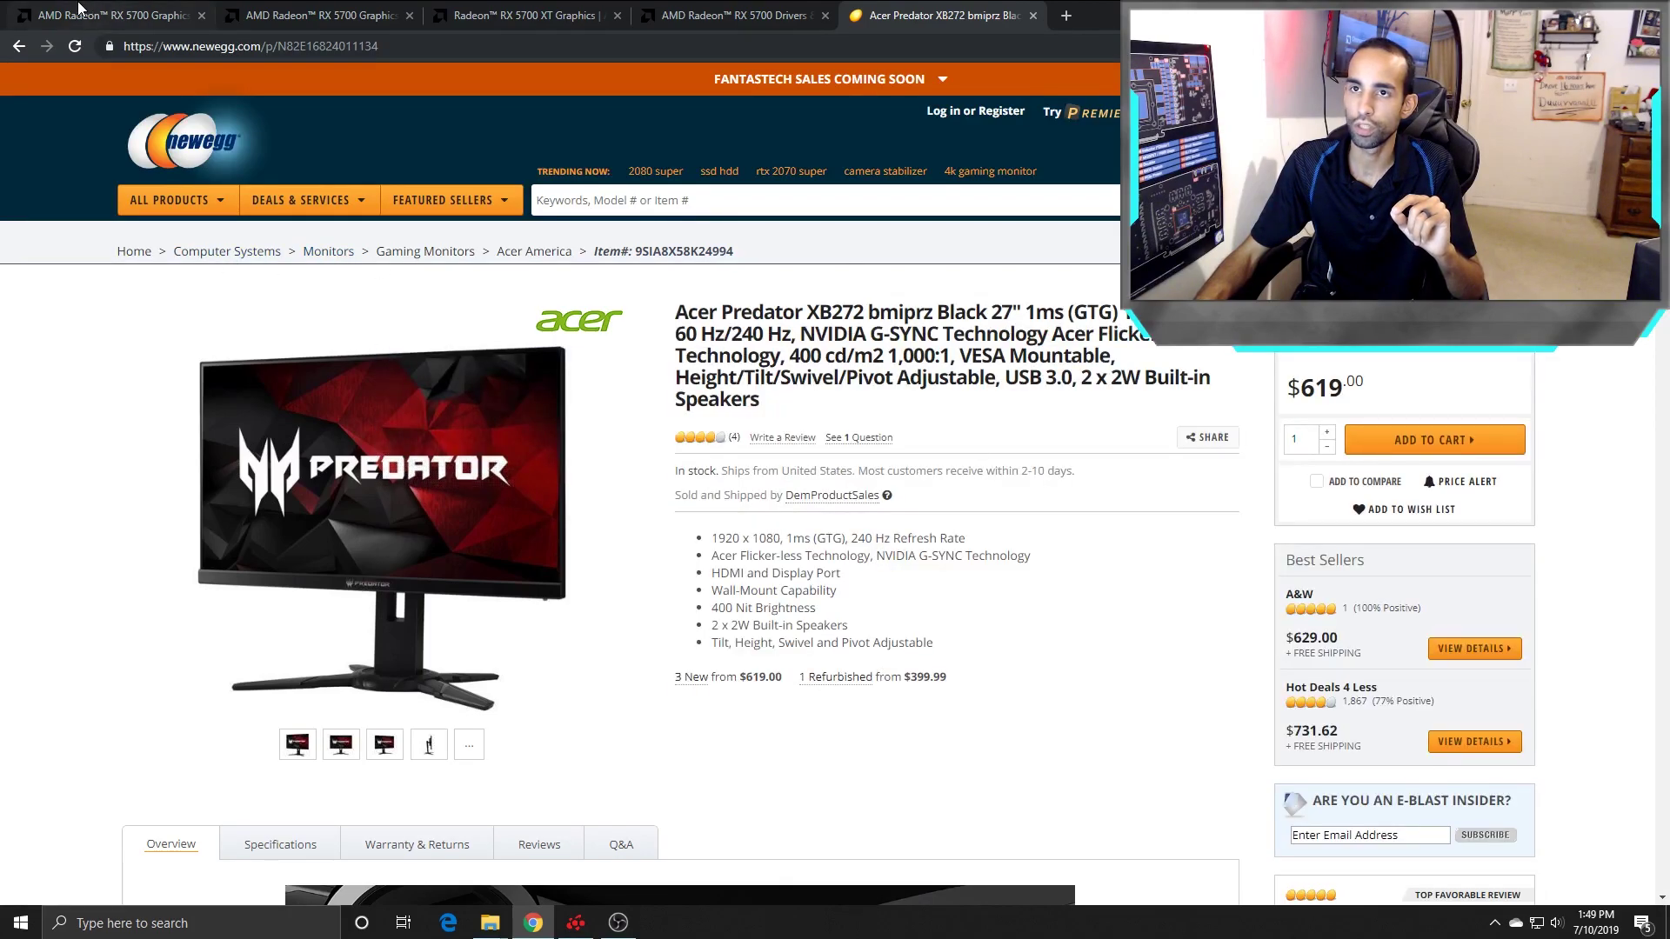
pyautogui.click(104, 7)
pyautogui.scroll(-8, 1411, 574)
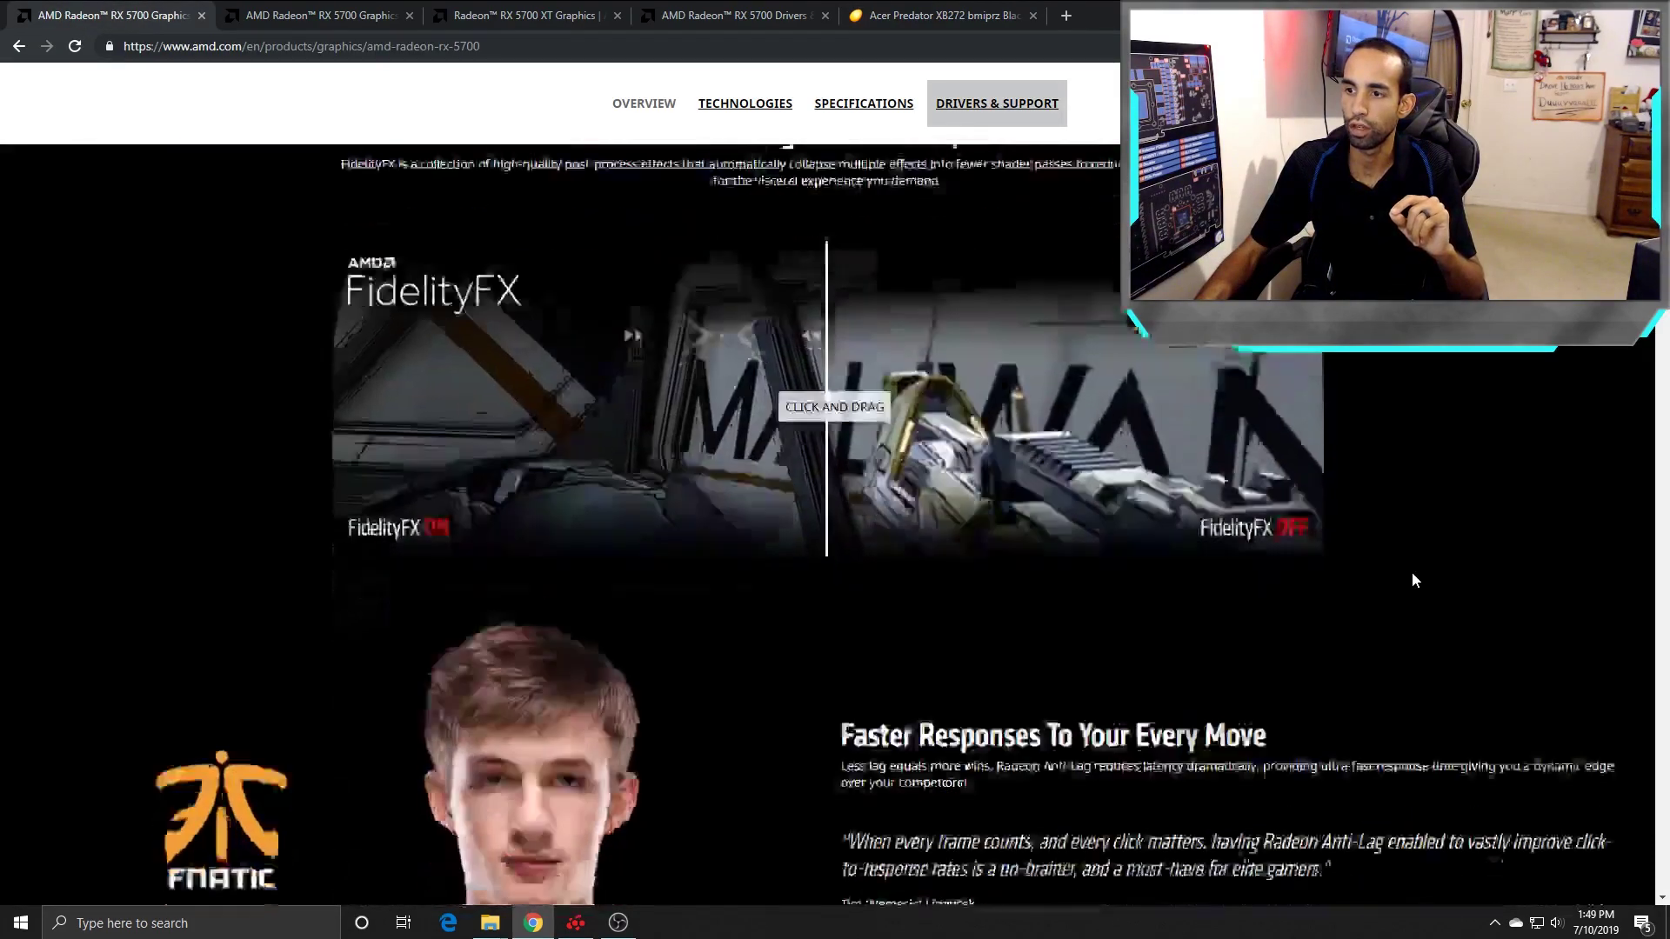
pyautogui.scroll(-10, 1413, 575)
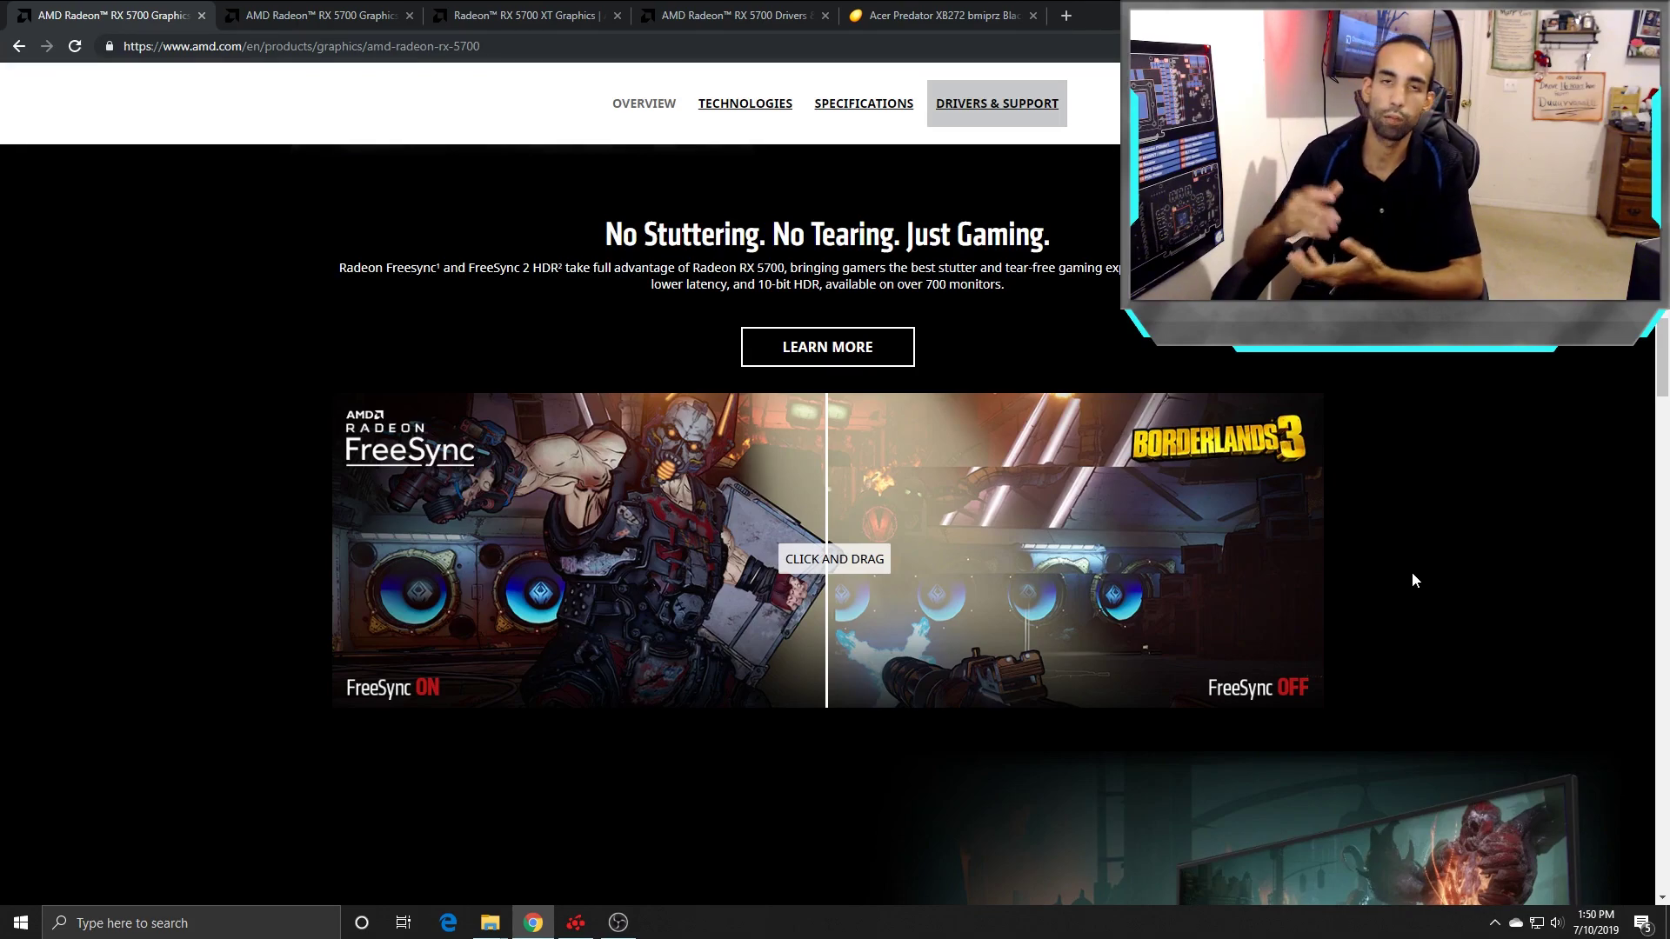
# - Review the RX 5700 page's refresh rate, Radeon Software, RDNA, power efficiency and PCI Express sections down to the gallery
pyautogui.scroll(-3, 1412, 571)
pyautogui.scroll(-8, 1408, 574)
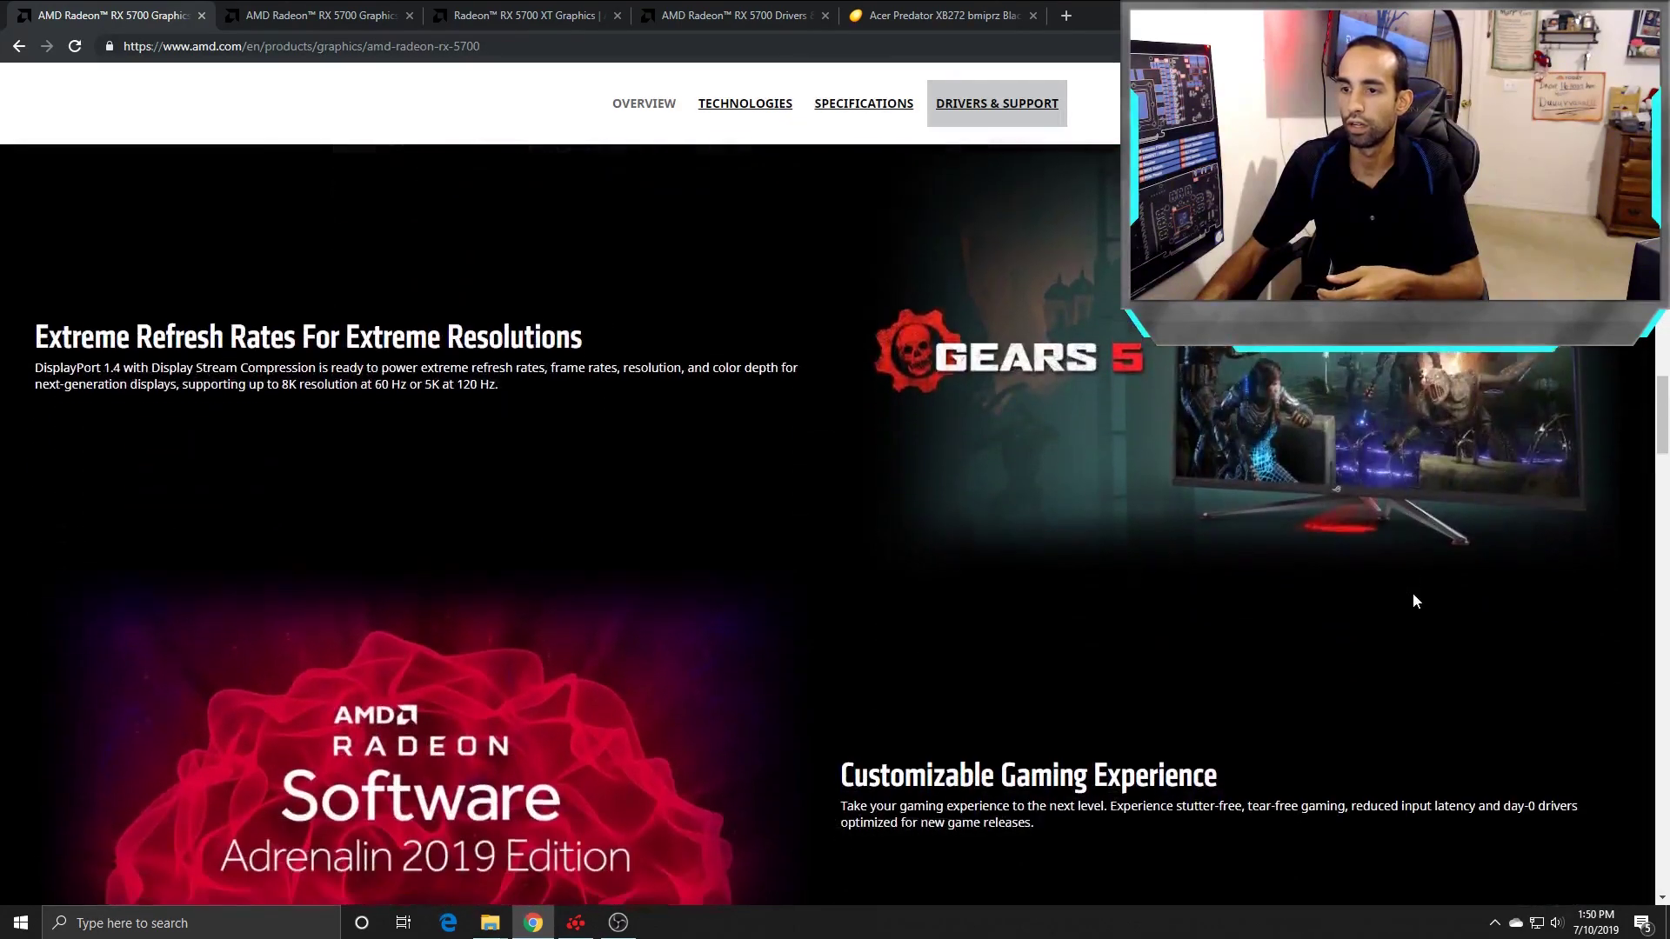
pyautogui.scroll(-4, 1414, 601)
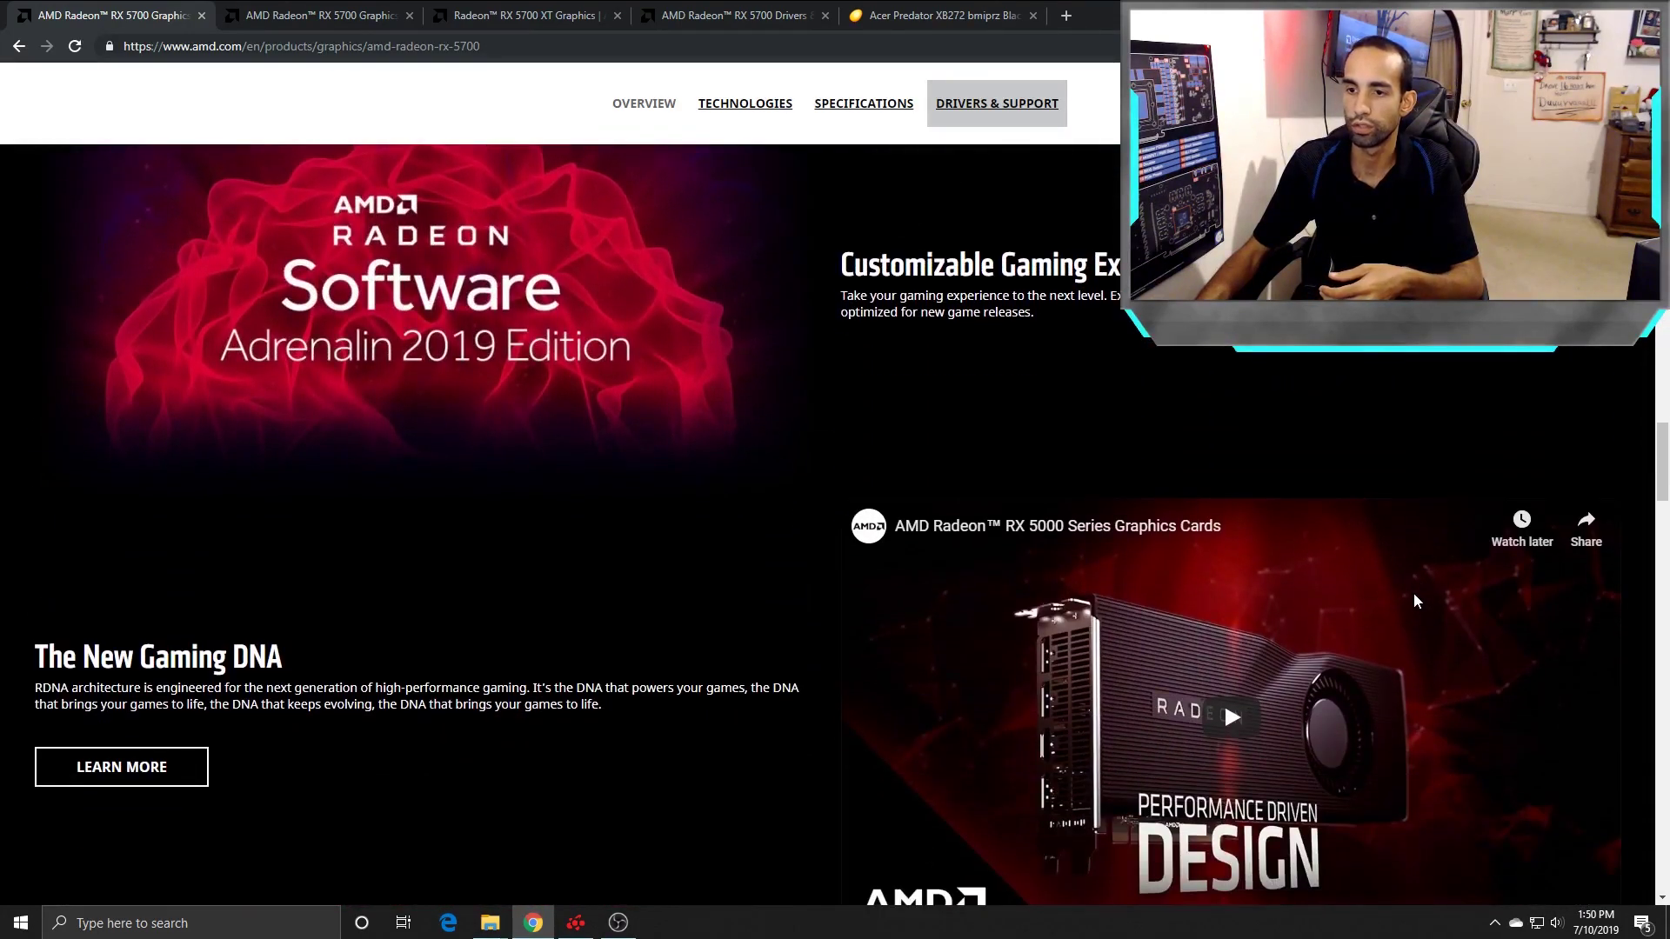
pyautogui.scroll(-3, 803, 690)
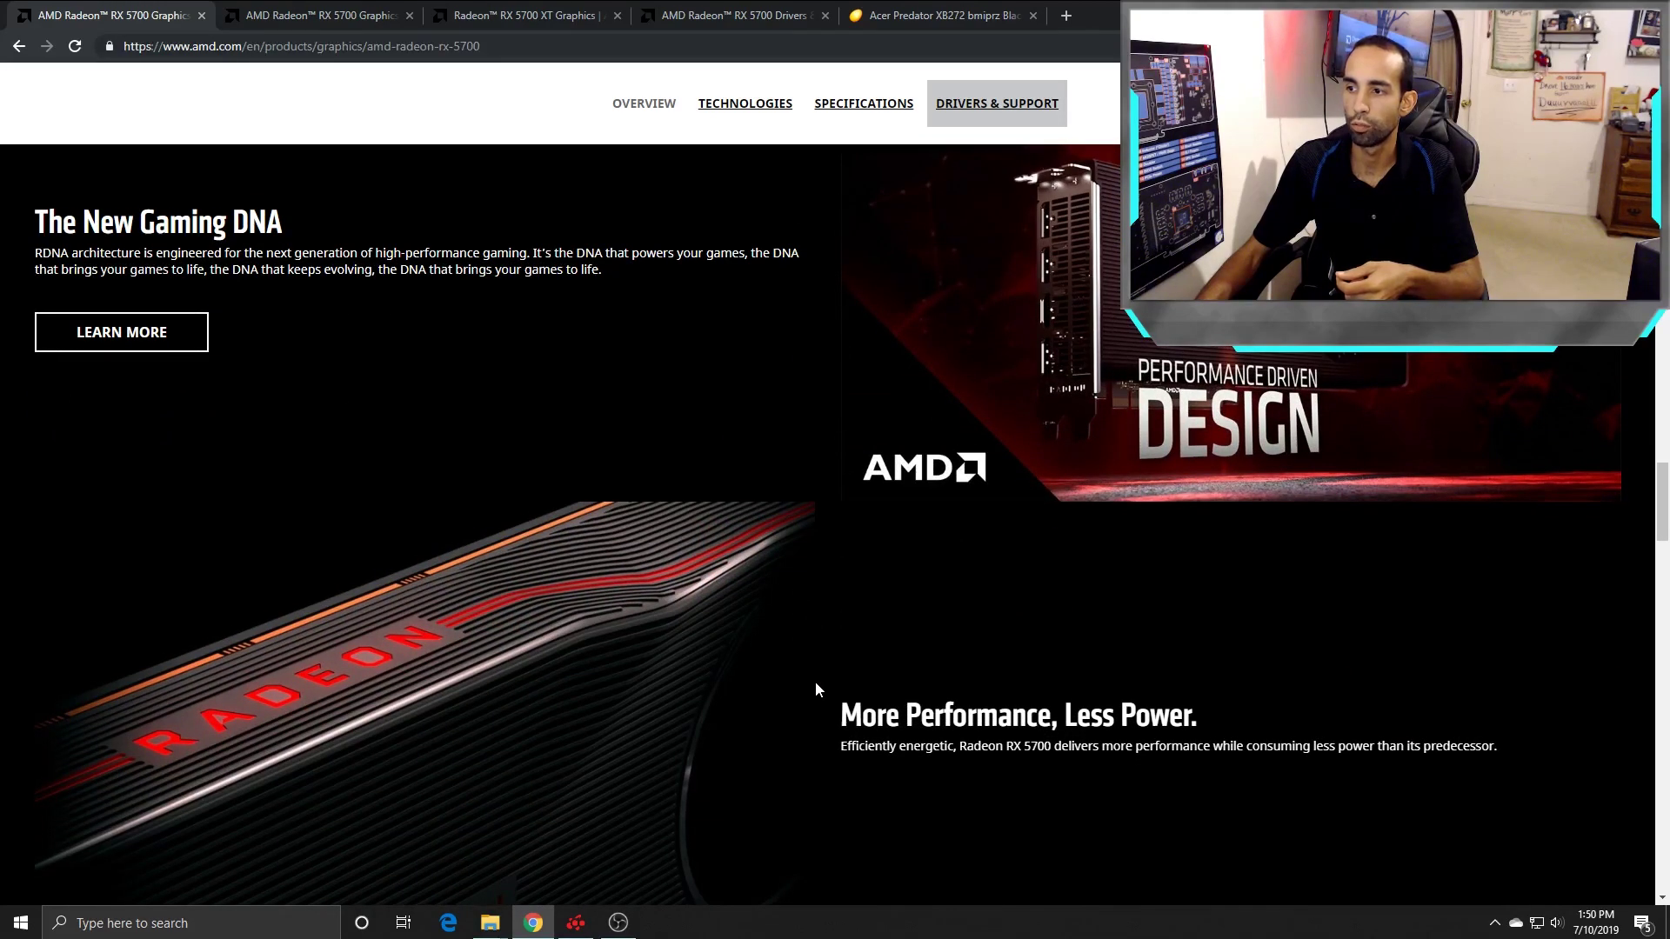
pyautogui.scroll(-3, 816, 688)
pyautogui.scroll(2, 817, 687)
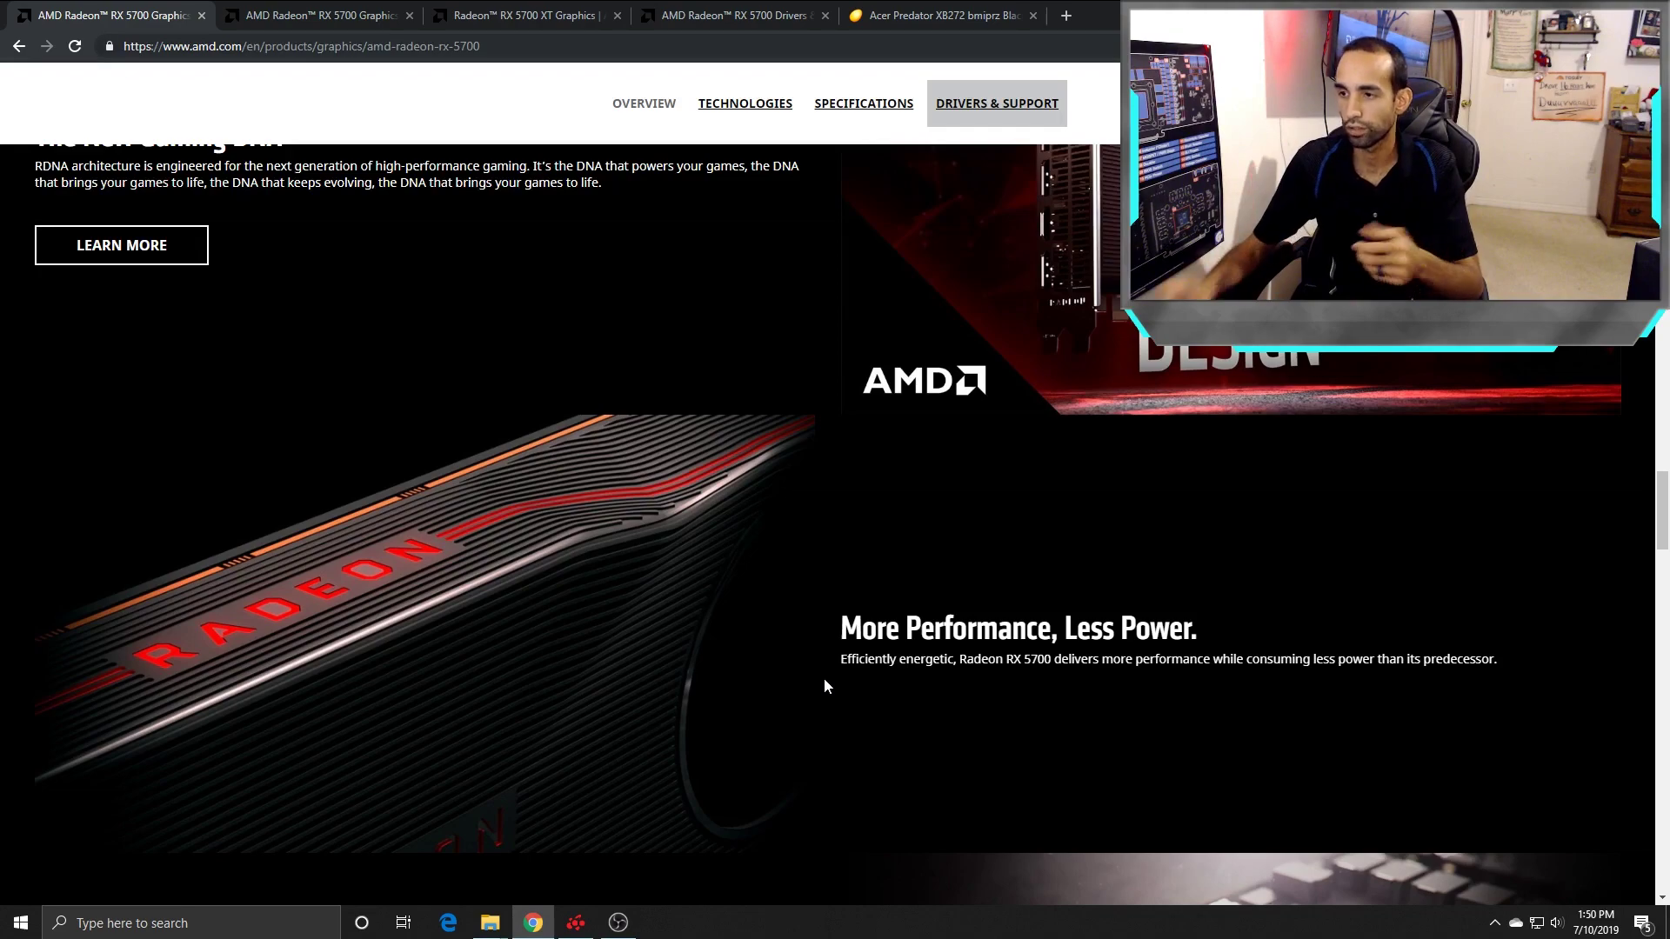
pyautogui.scroll(-5, 824, 686)
pyautogui.scroll(-8, 824, 687)
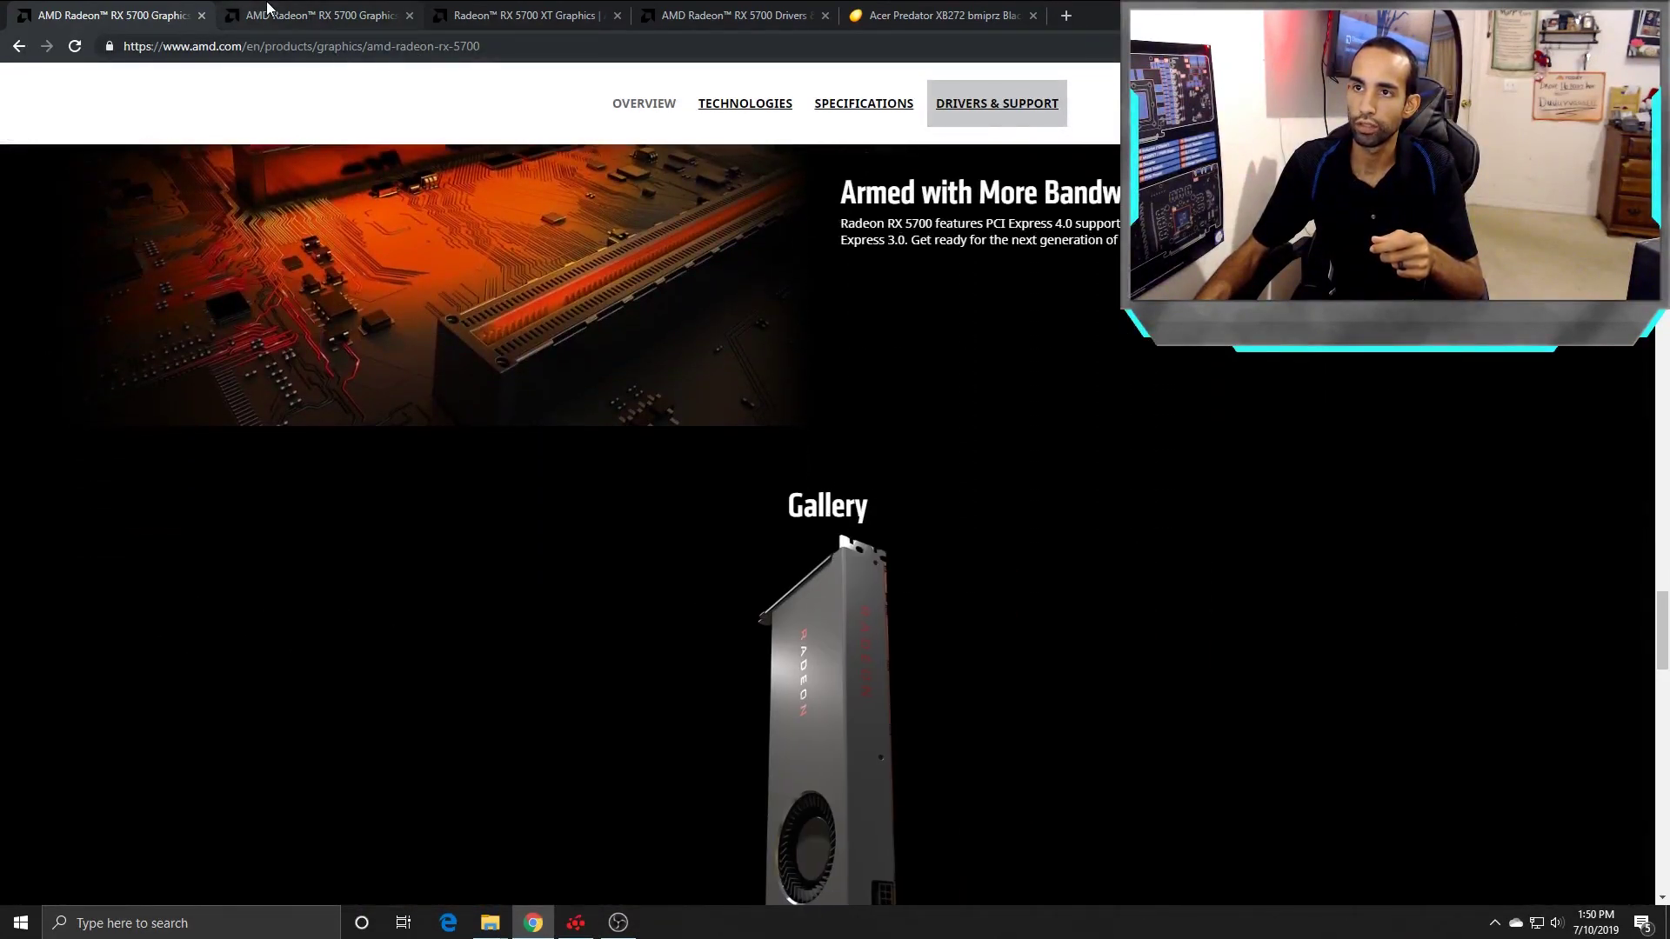
# - Examine the full specifications of the AMD Radeon RX 5700, from GPU and memory to connectivity and features
pyautogui.hotkey('ctrl', 'Tab')
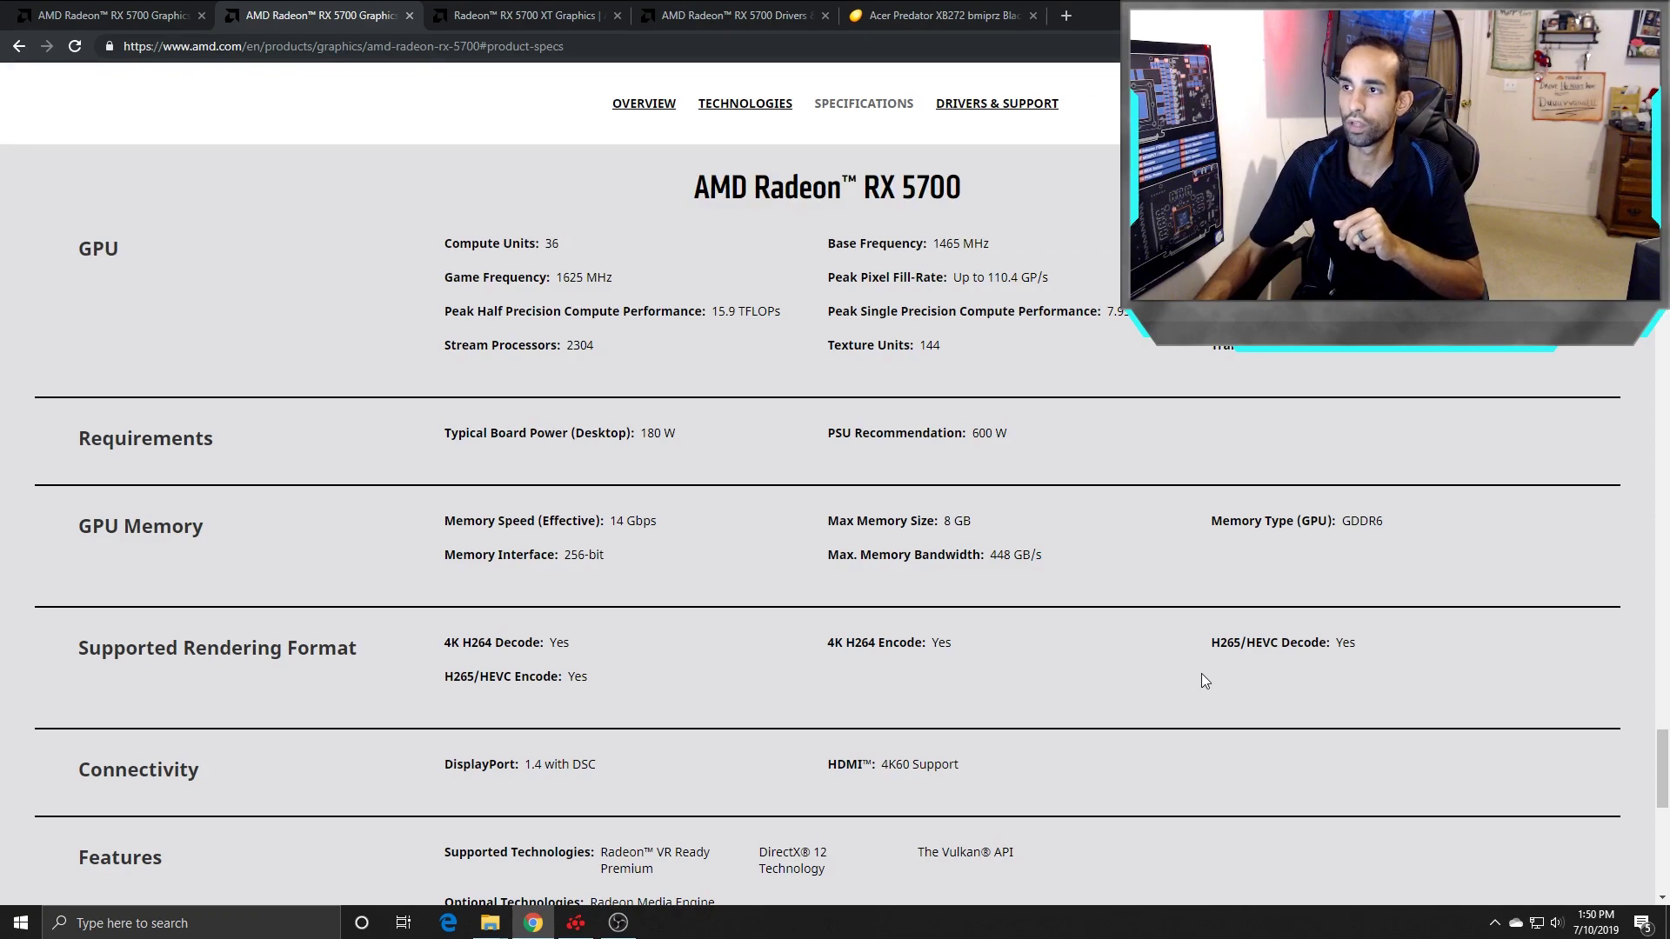
pyautogui.scroll(-1, 1163, 651)
pyautogui.scroll(1, 1162, 650)
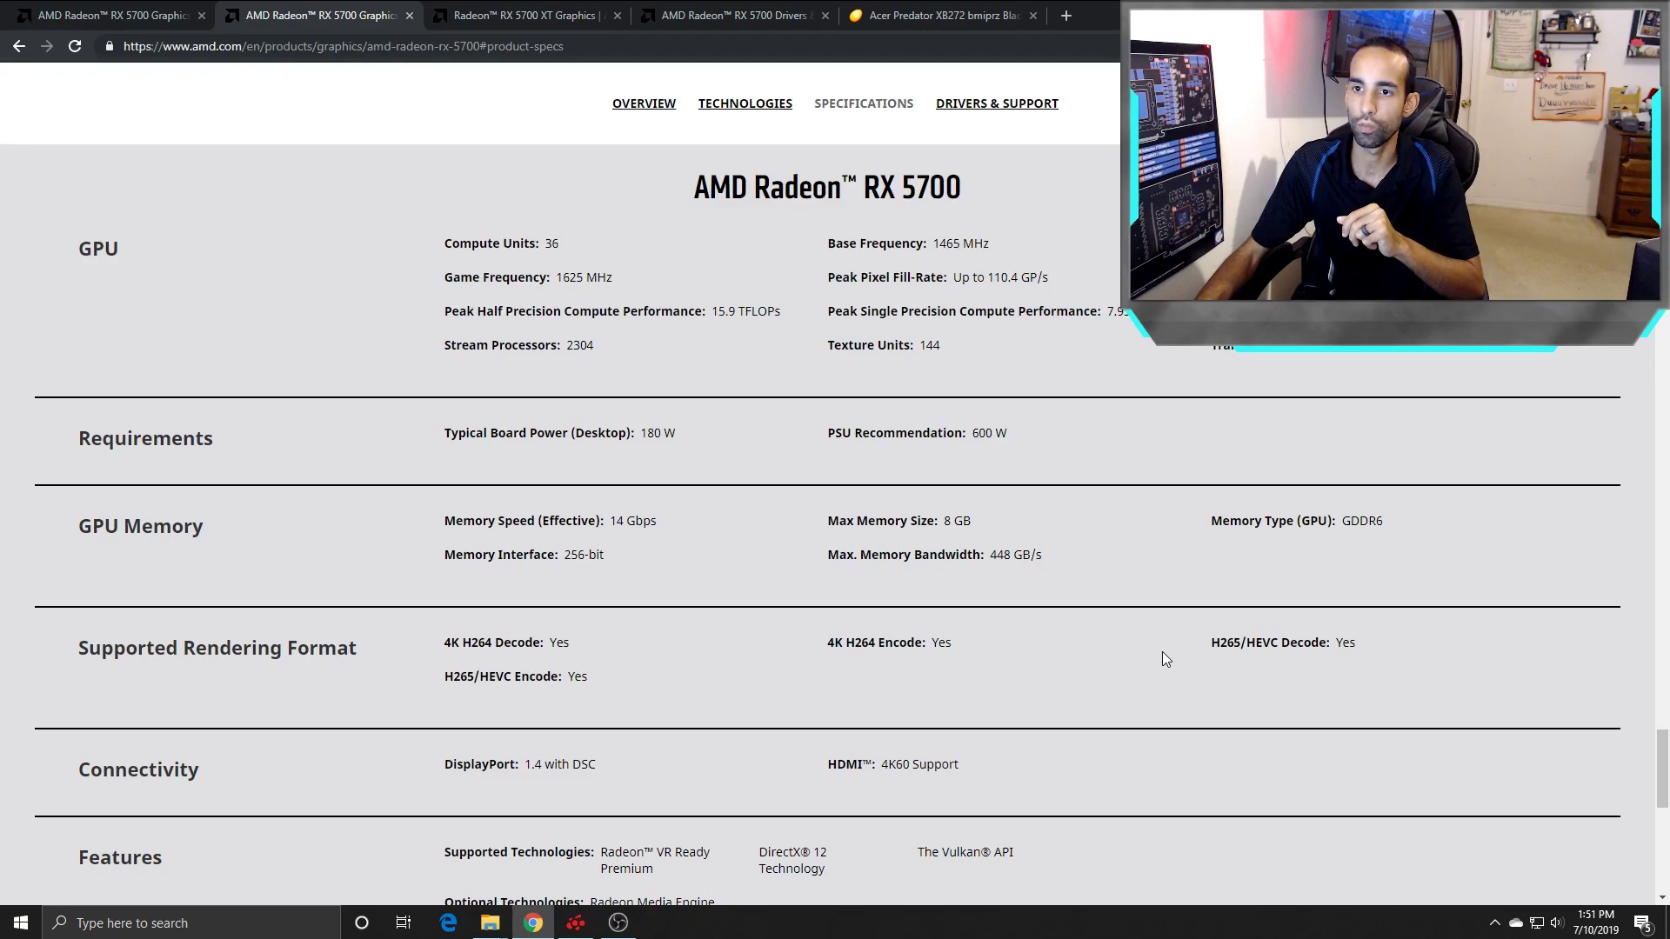
pyautogui.scroll(-1, 1162, 650)
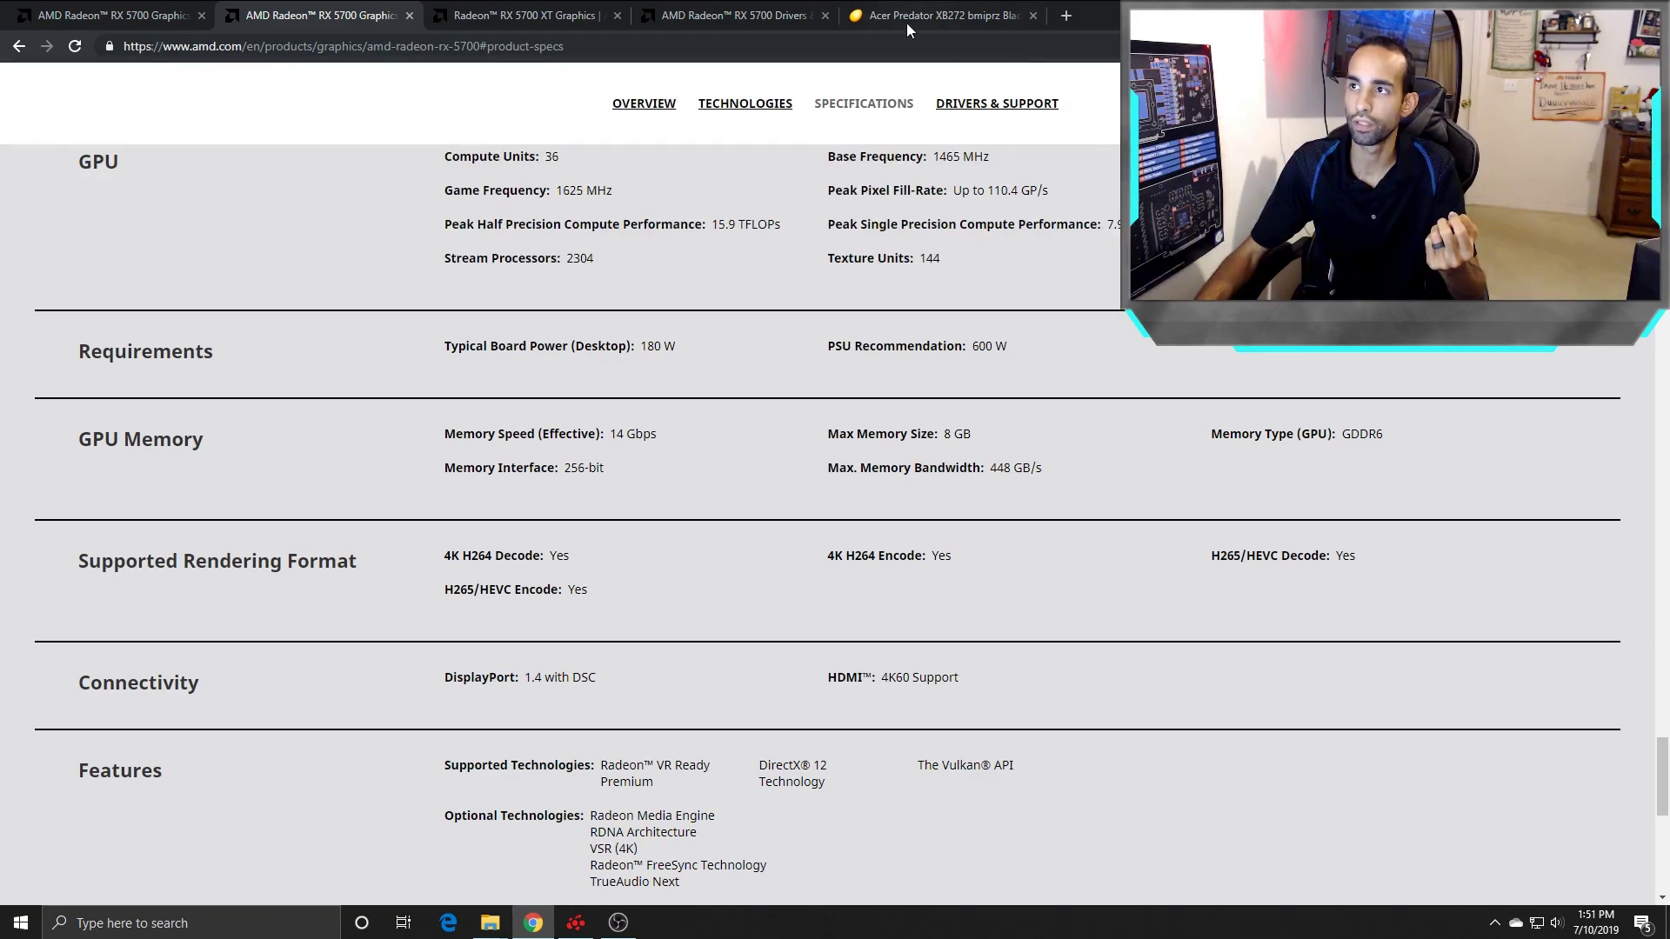
# - Compare the Radeon RX 5700 XT specifications with those of the RX 5700
pyautogui.click(532, 16)
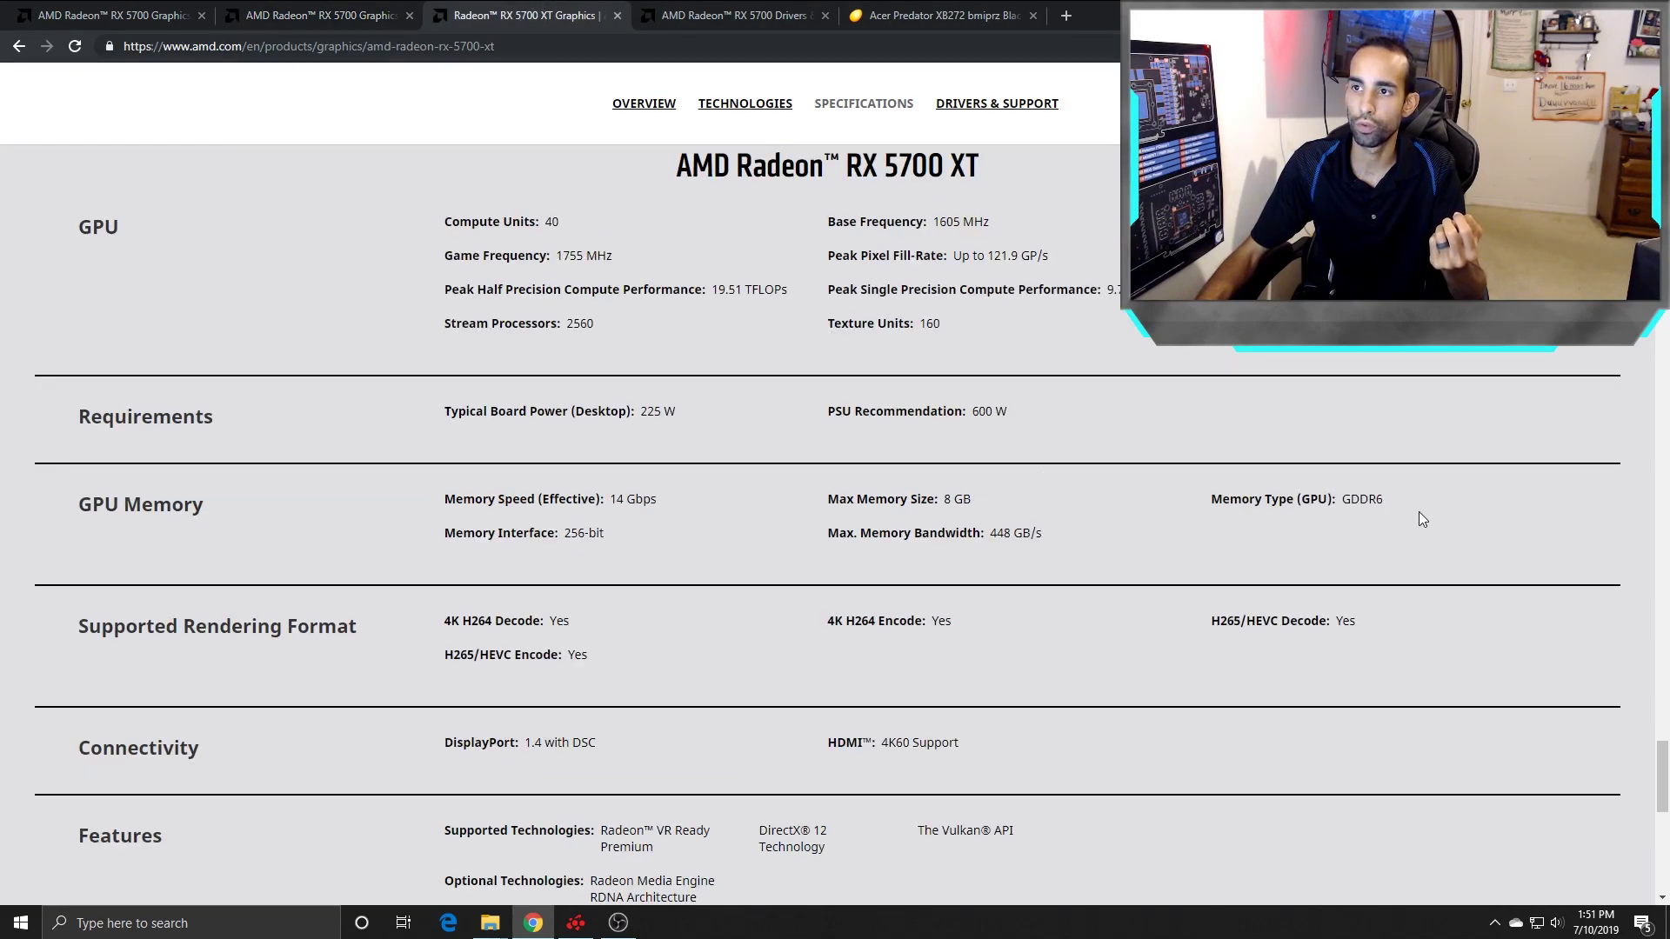
pyautogui.click(321, 15)
pyautogui.click(526, 11)
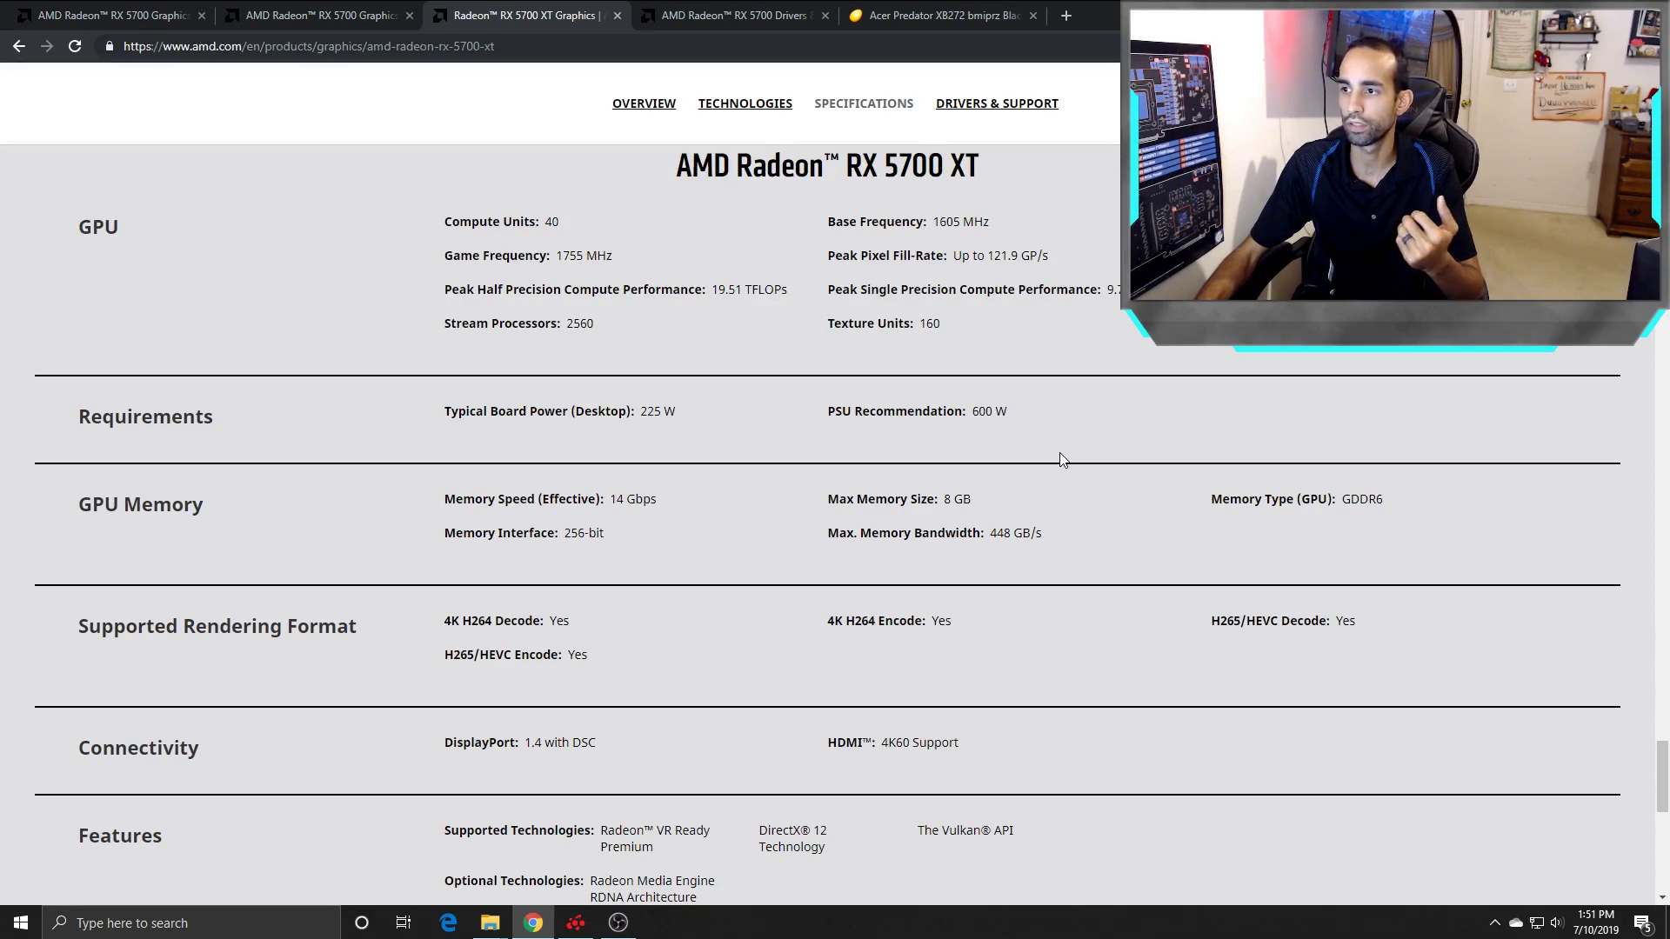
# - View the card images in the RX 5700 page's gallery
pyautogui.click(94, 12)
pyautogui.scroll(-2, 1019, 505)
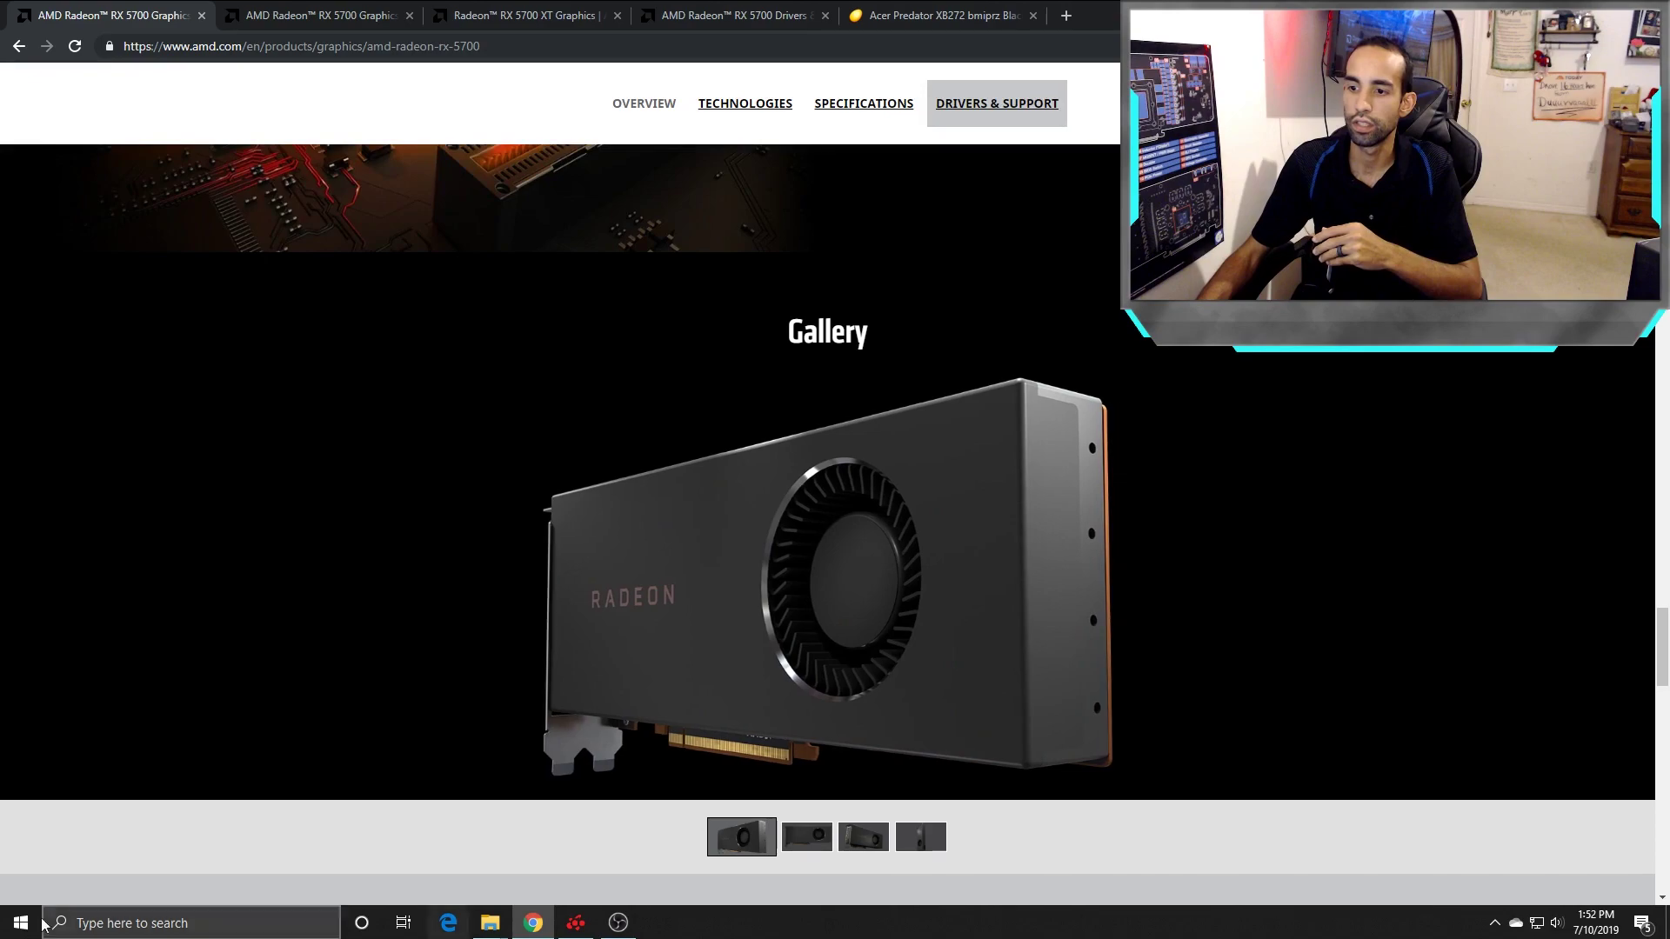
# - Show the desktop and bring up AMD Radeon Settings
pyautogui.click(490, 923)
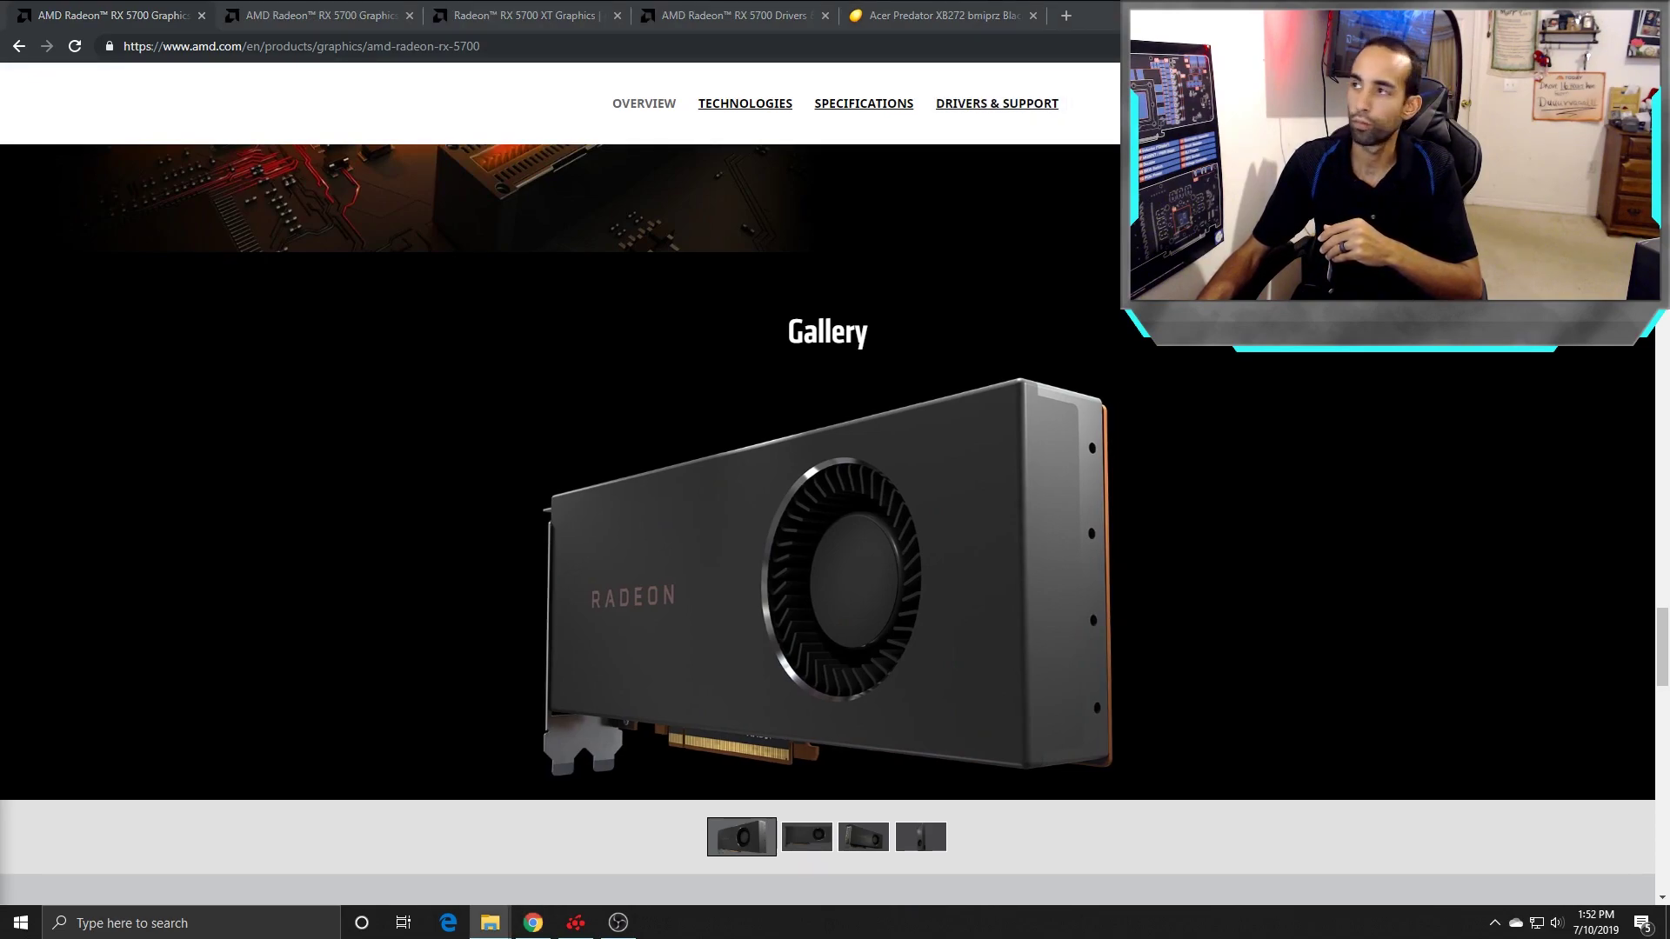
pyautogui.press('super+d')
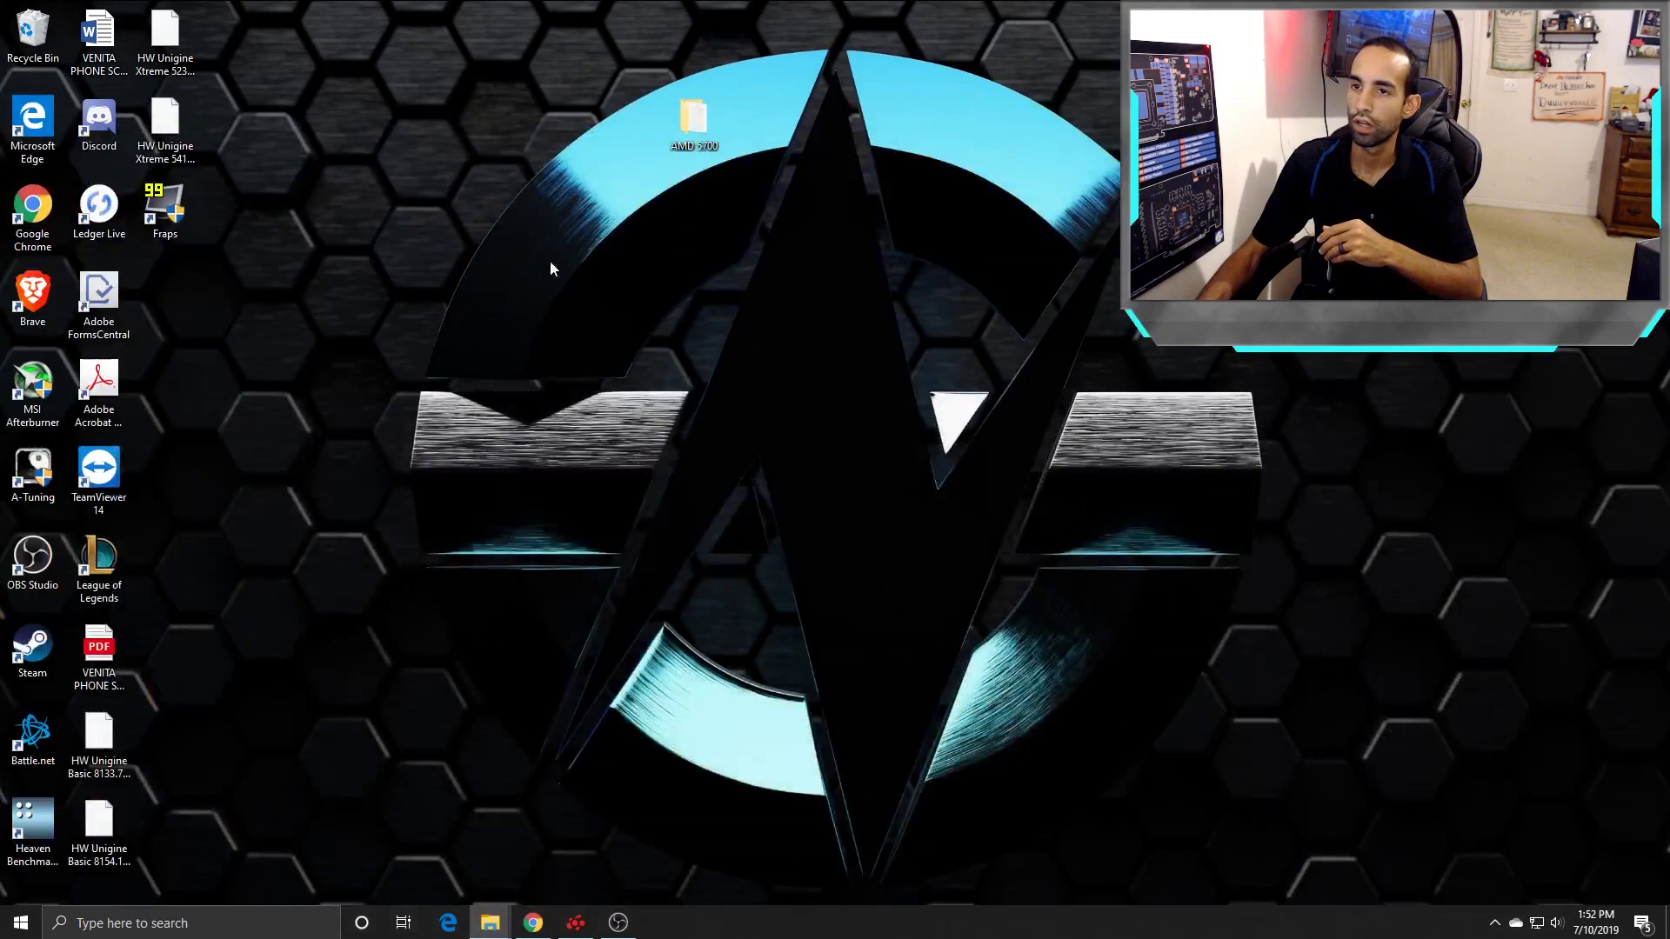
pyautogui.click(574, 923)
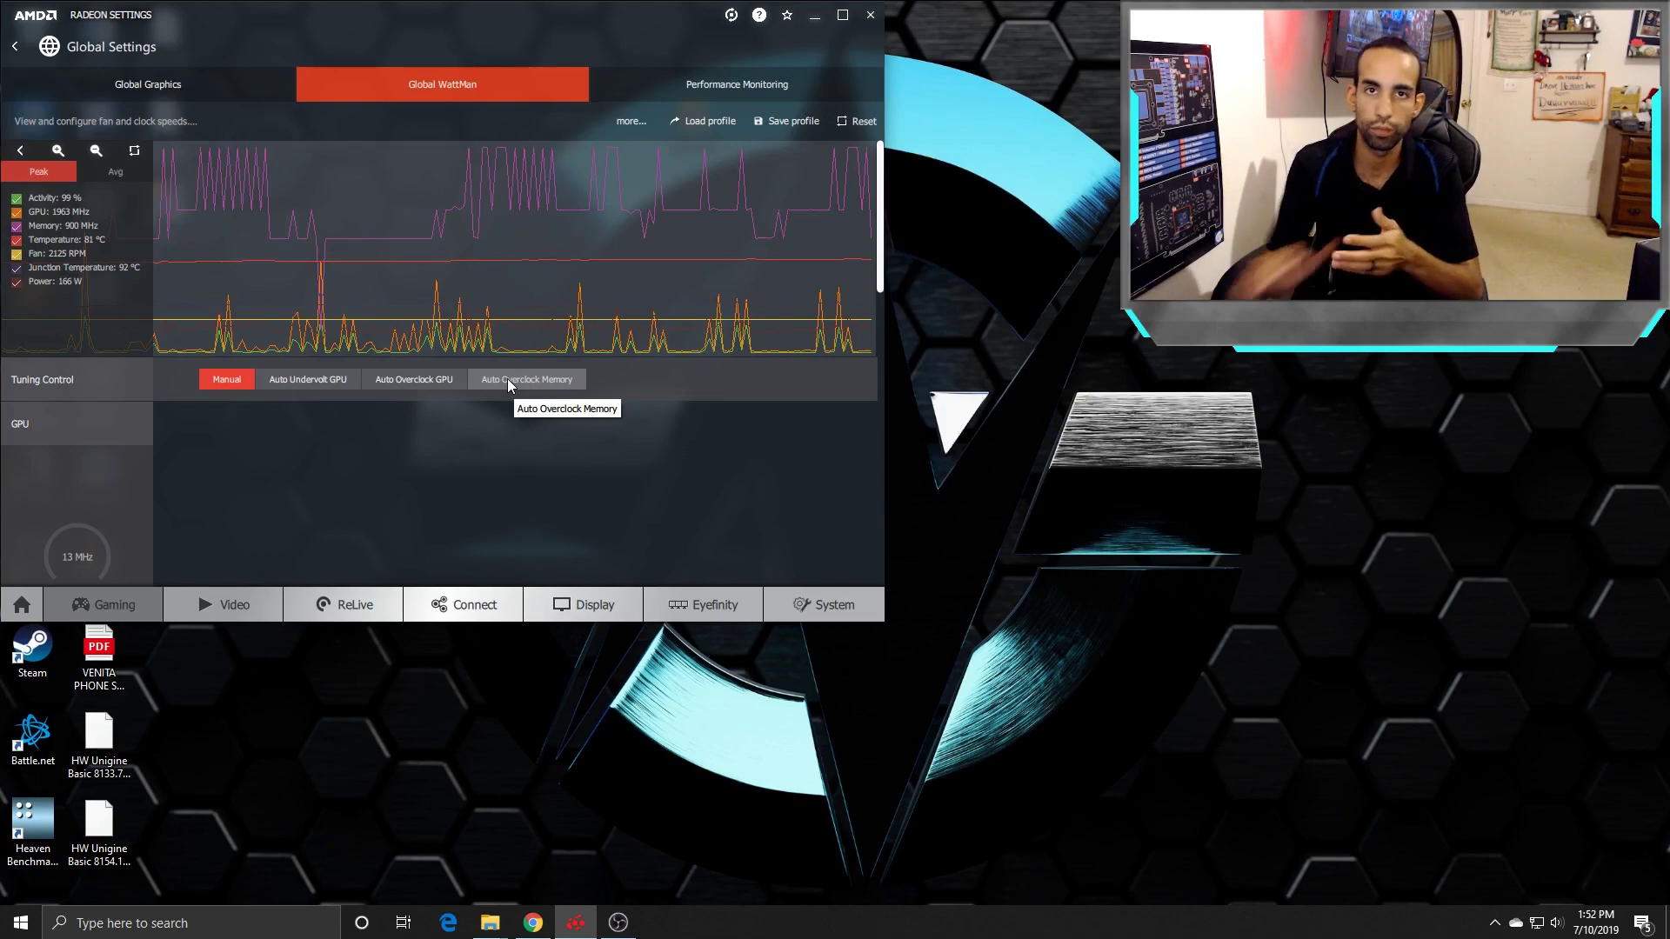
# - Bring up MSI Afterburner from the background apps and reposition its window slightly lower on the desktop
pyautogui.click(1498, 920)
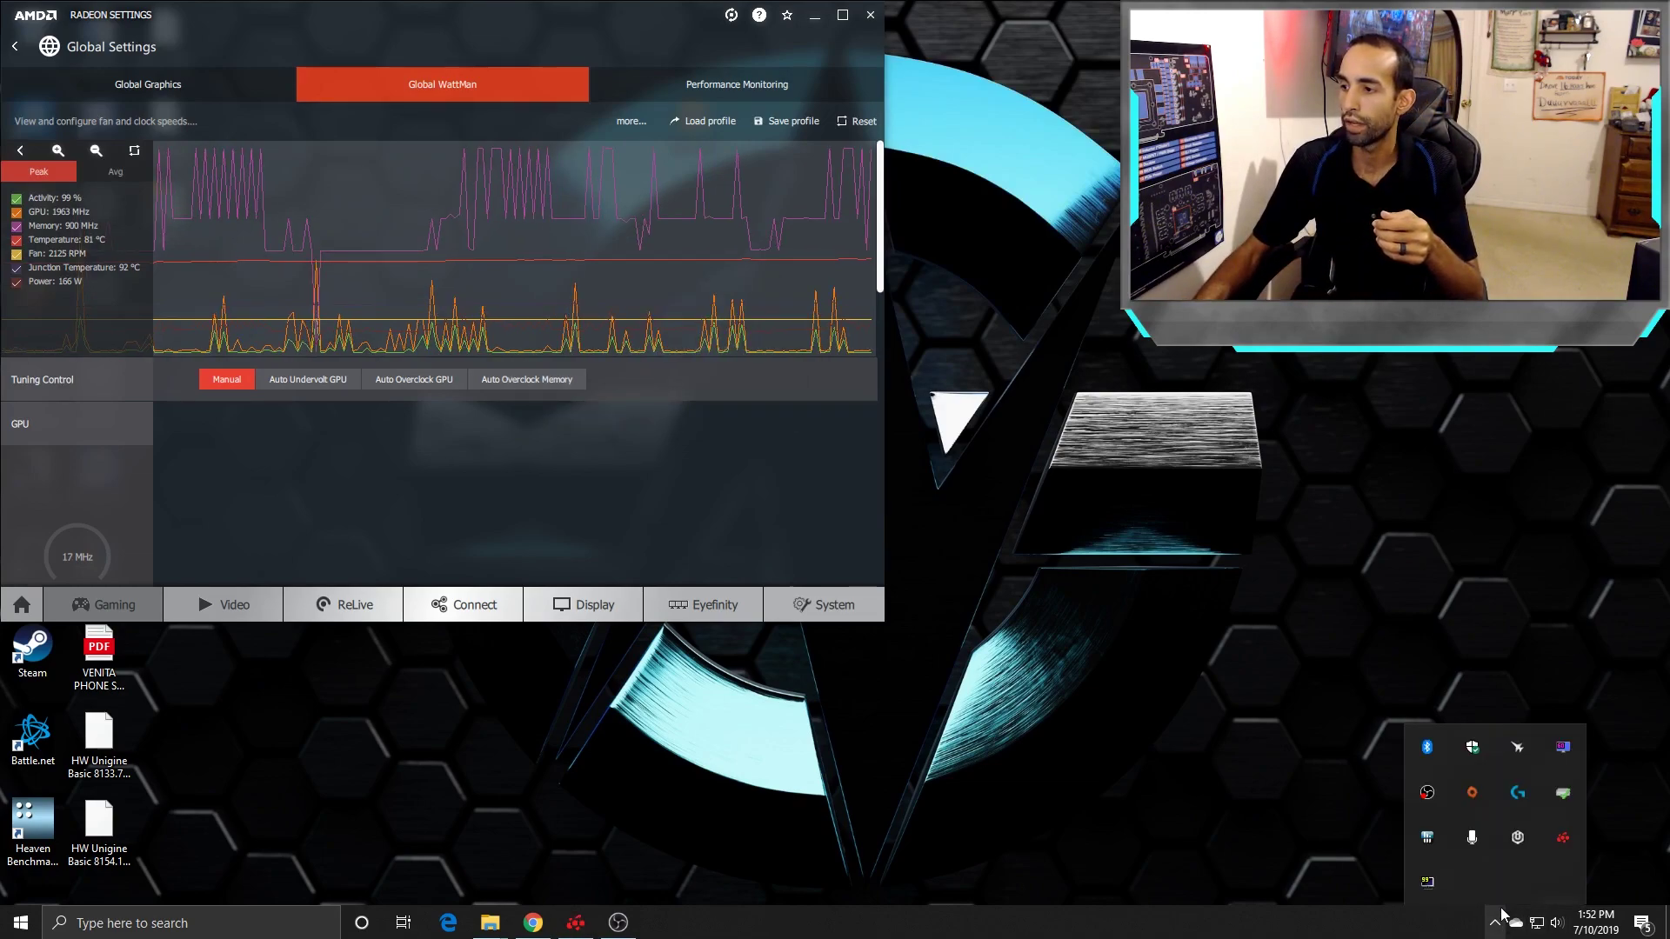
pyautogui.click(1516, 746)
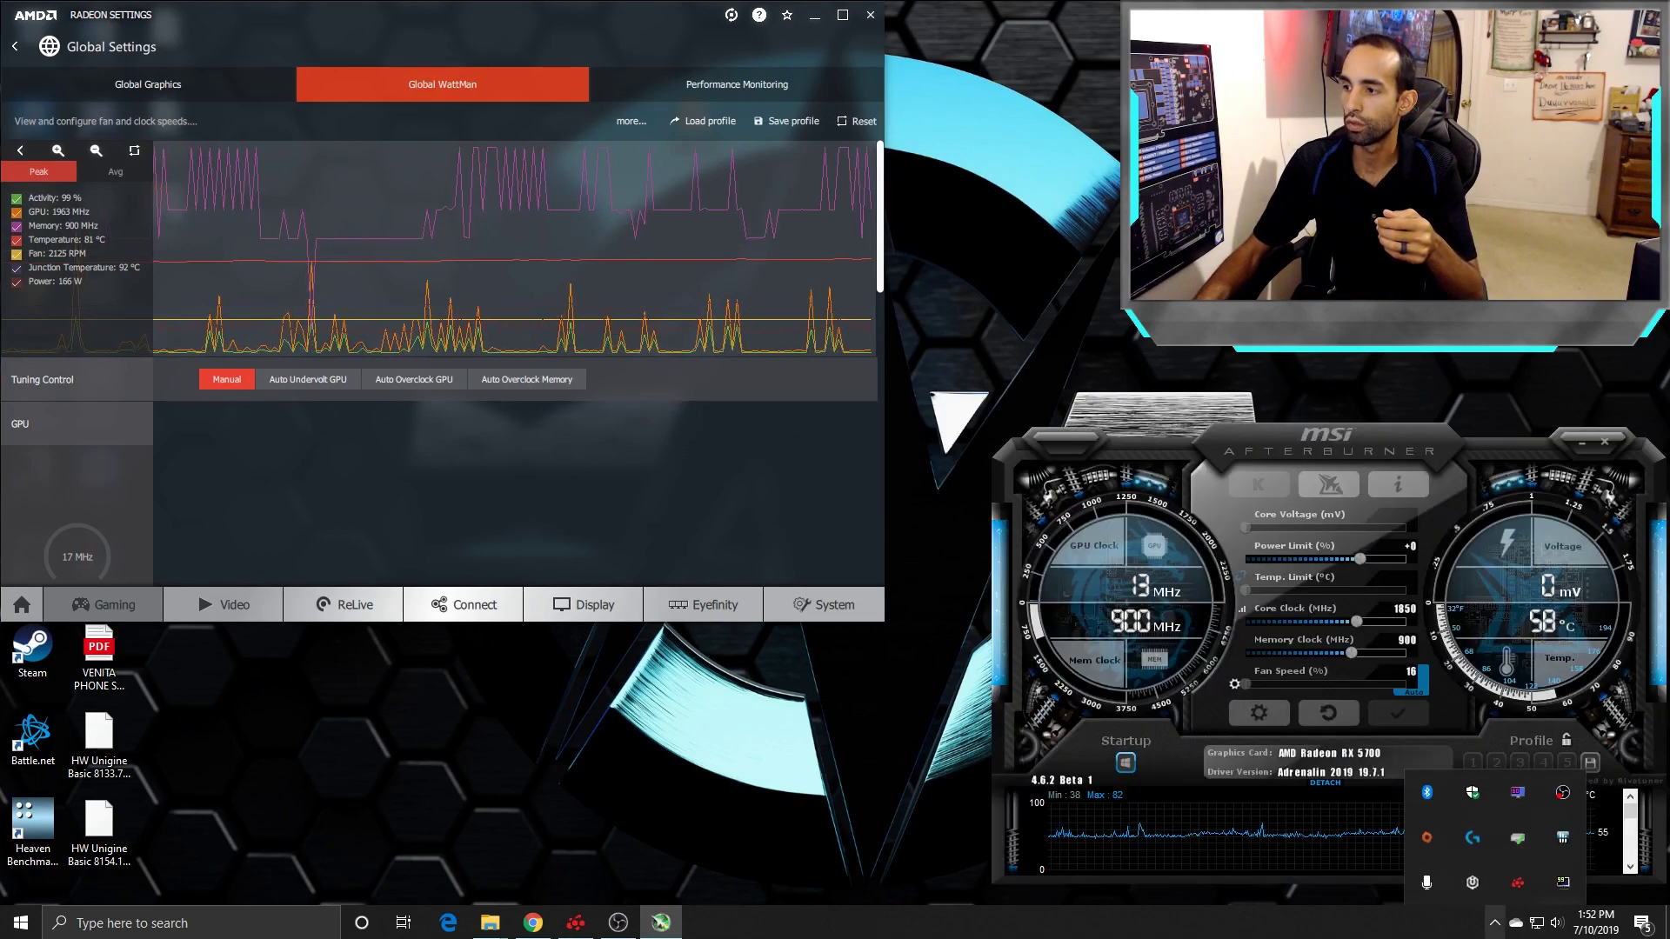
pyautogui.moveTo(1371, 454); pyautogui.dragTo(1374, 477)
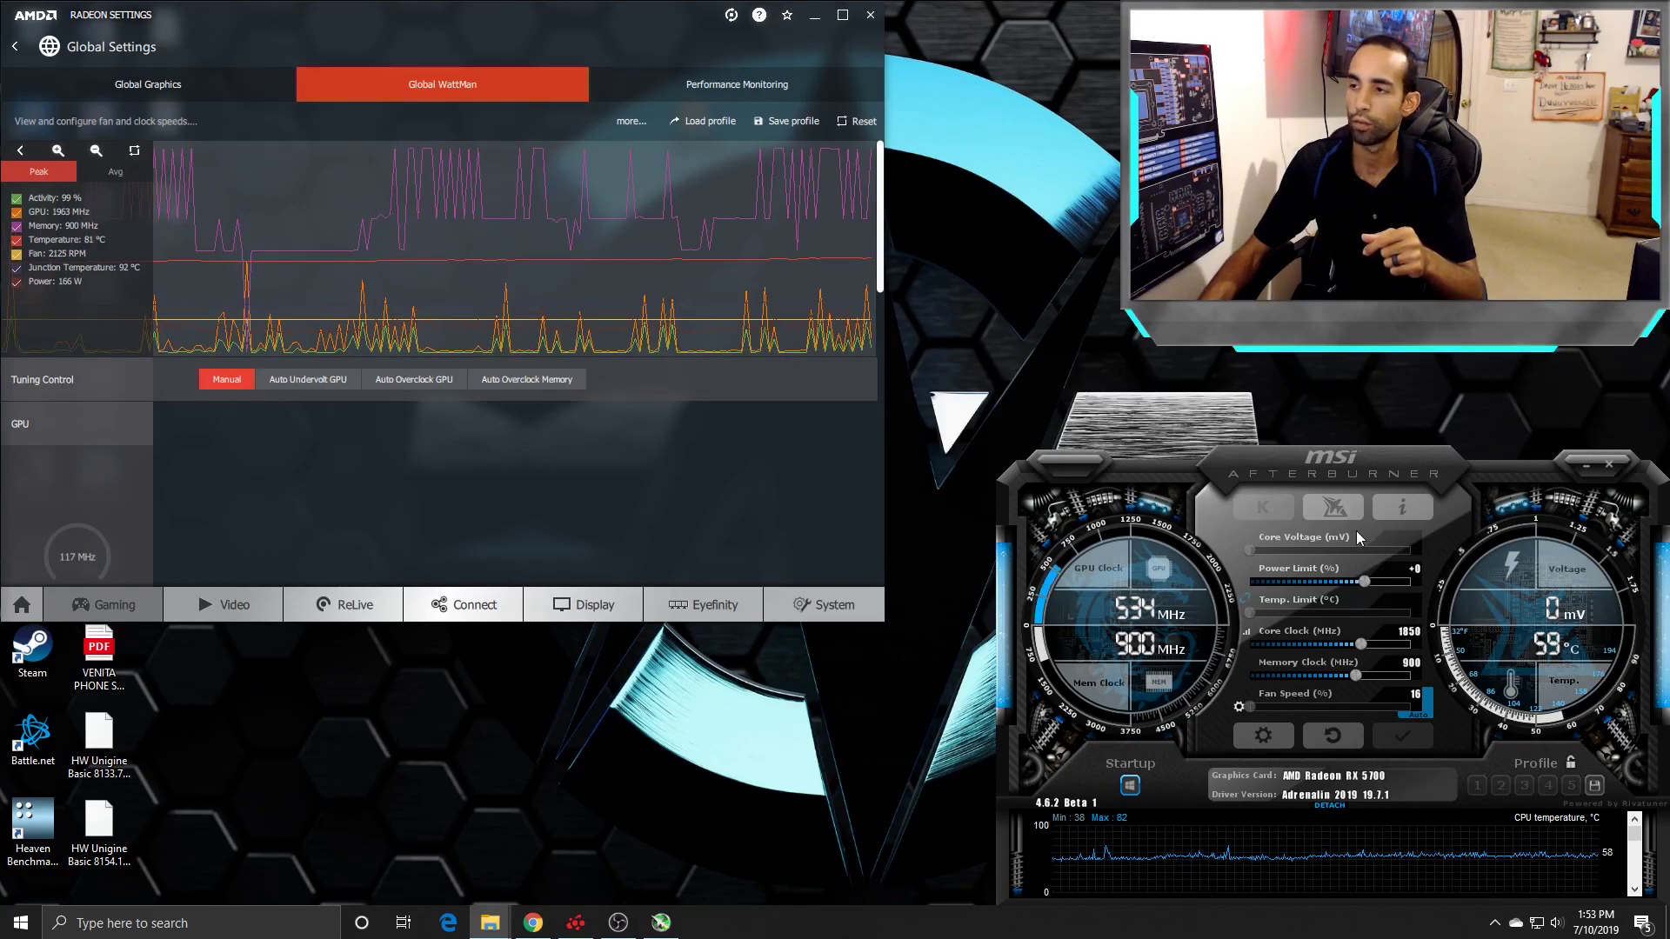
# - Reset the graphics card's Afterburner settings to the default 1750 MHz core clock and 875 MHz memory clock
pyautogui.click(1328, 703)
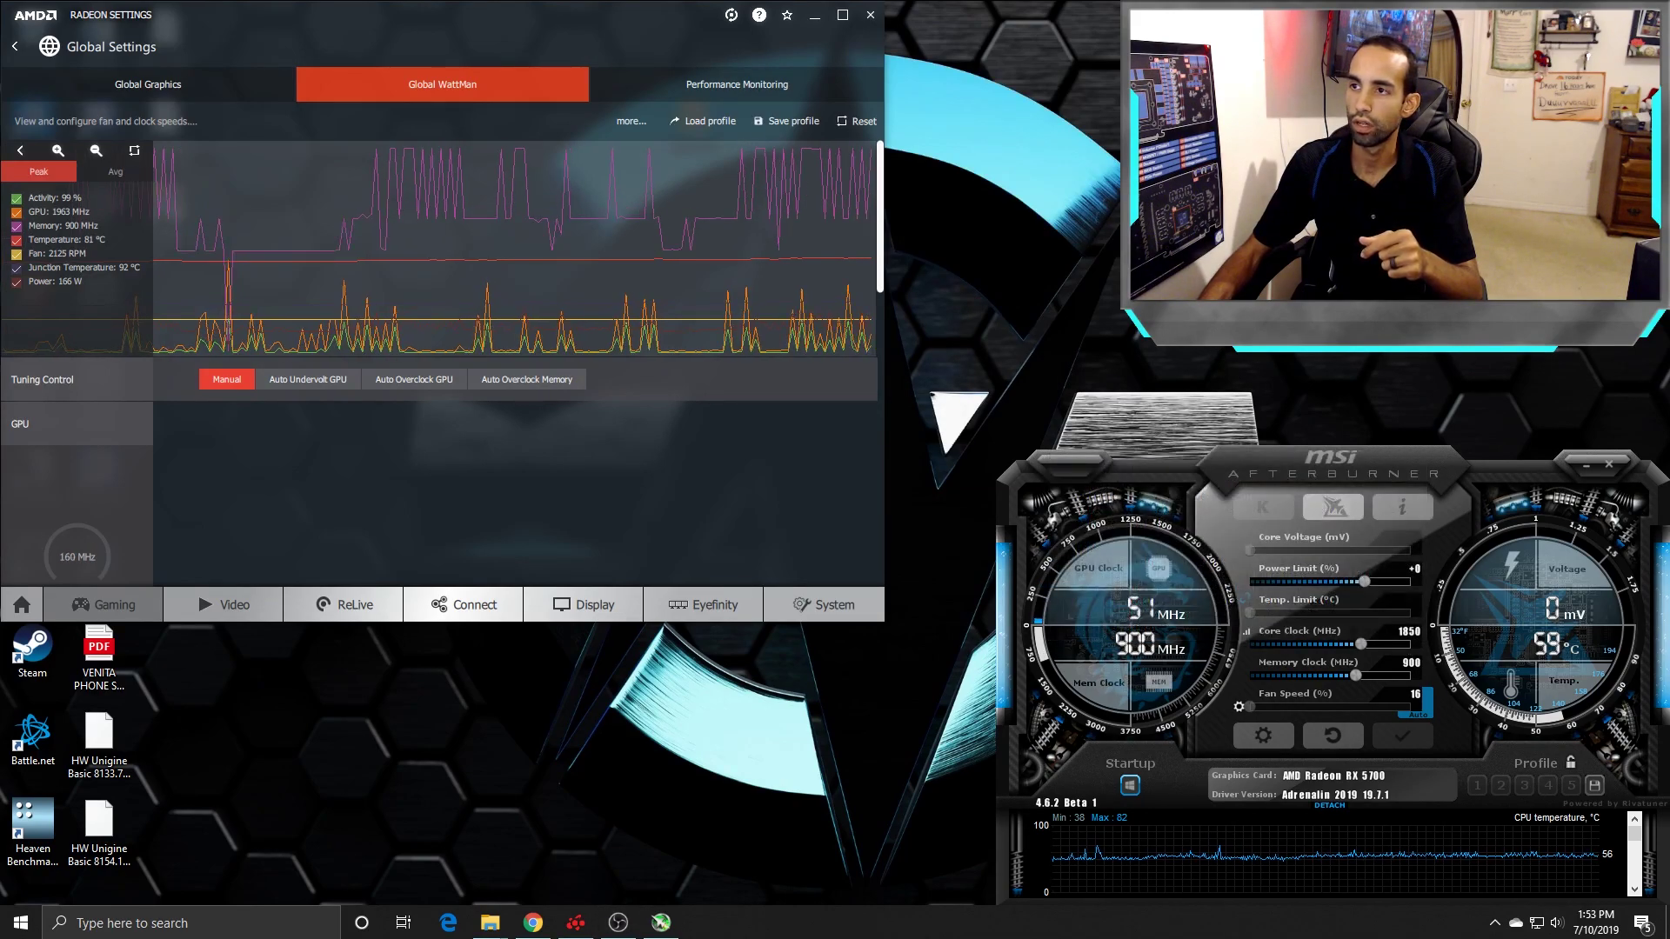
pyautogui.click(1332, 744)
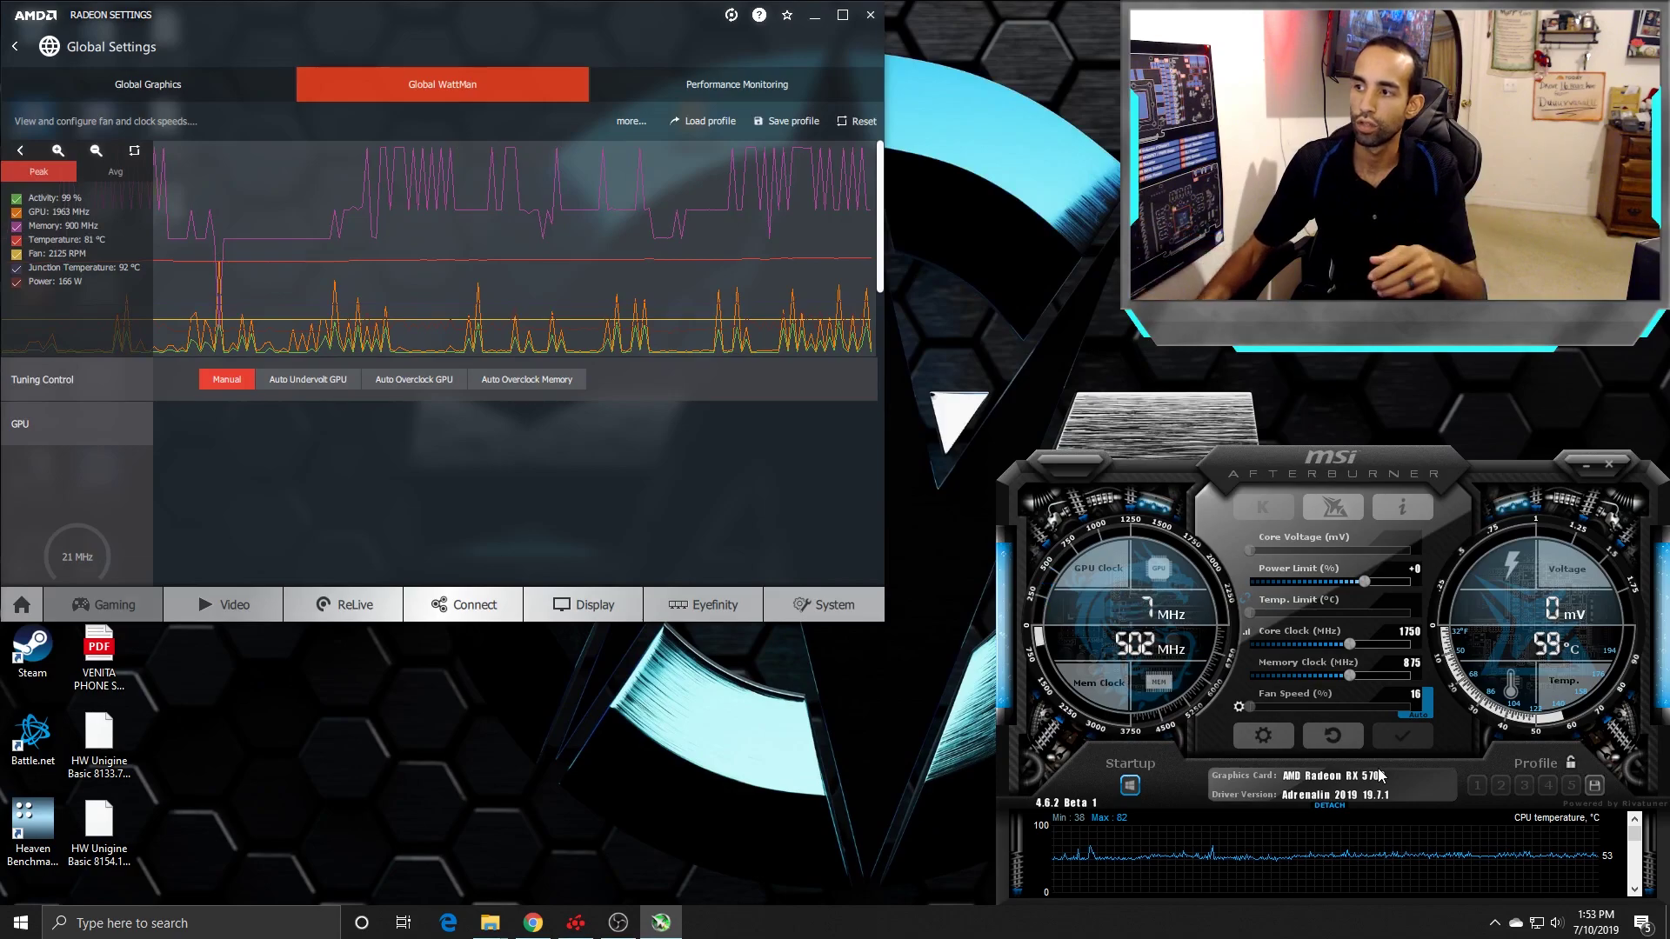
pyautogui.moveTo(1365, 589)
pyautogui.mouseDown()
pyautogui.moveTo(1390, 580)
pyautogui.moveTo(1341, 581)
pyautogui.moveTo(1365, 585)
pyautogui.mouseUp()
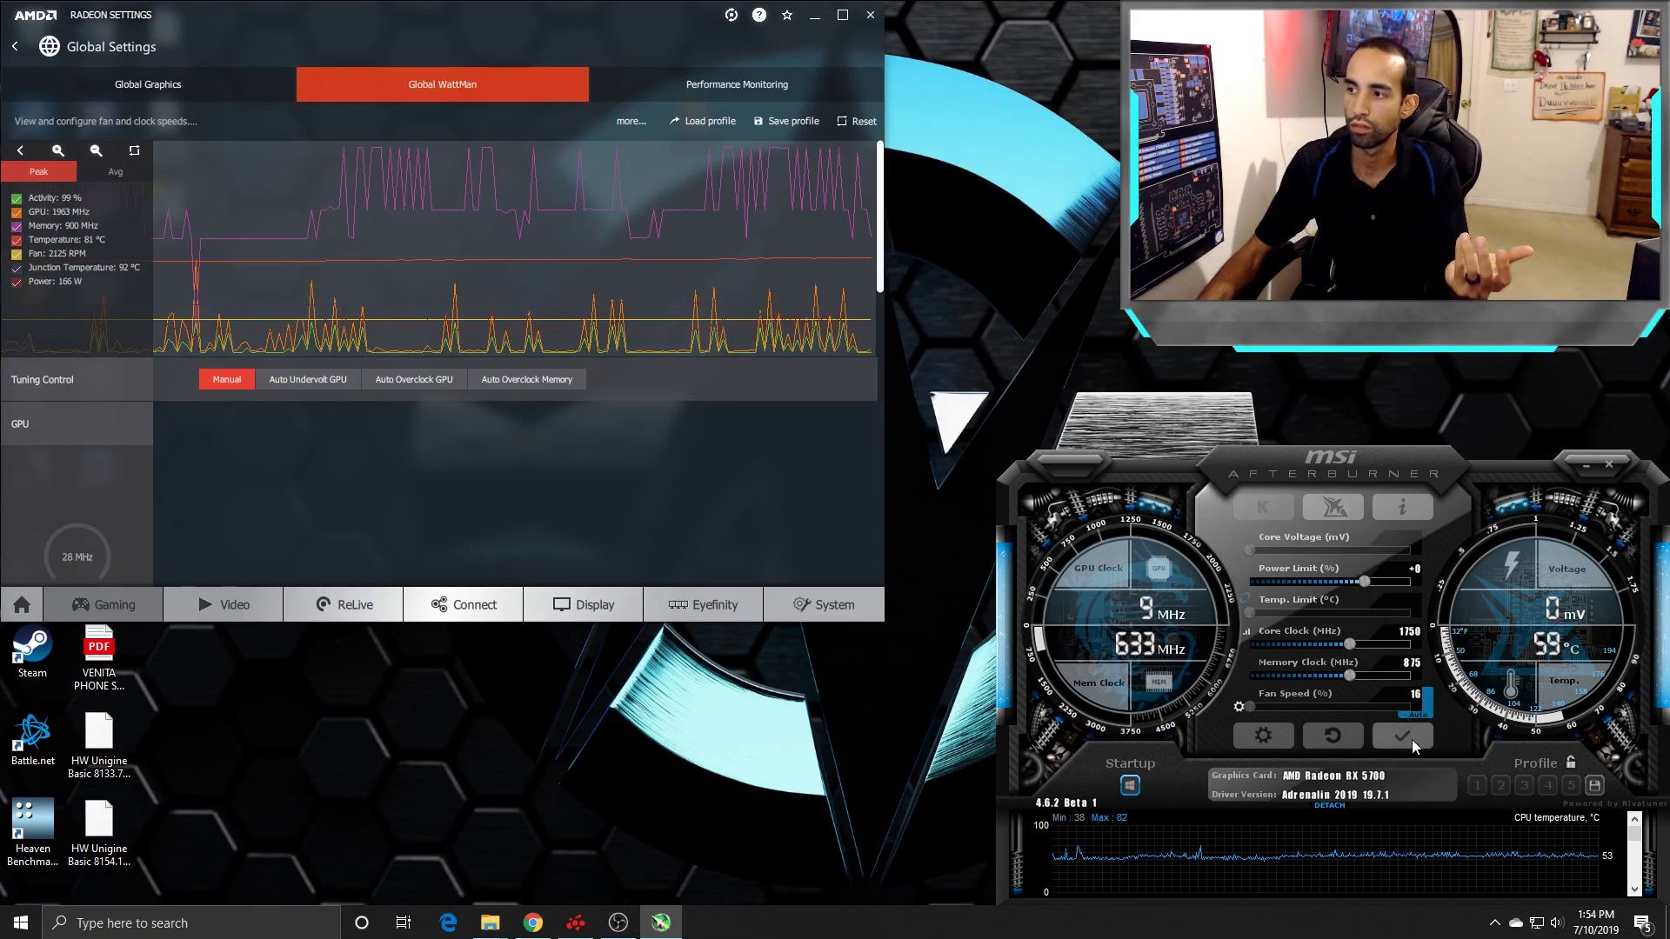
# - Hide Afterburner and view the auto overclock result in the image AMD Auto GPU Core Clock 1830 Mhz.PNG
pyautogui.click(1585, 464)
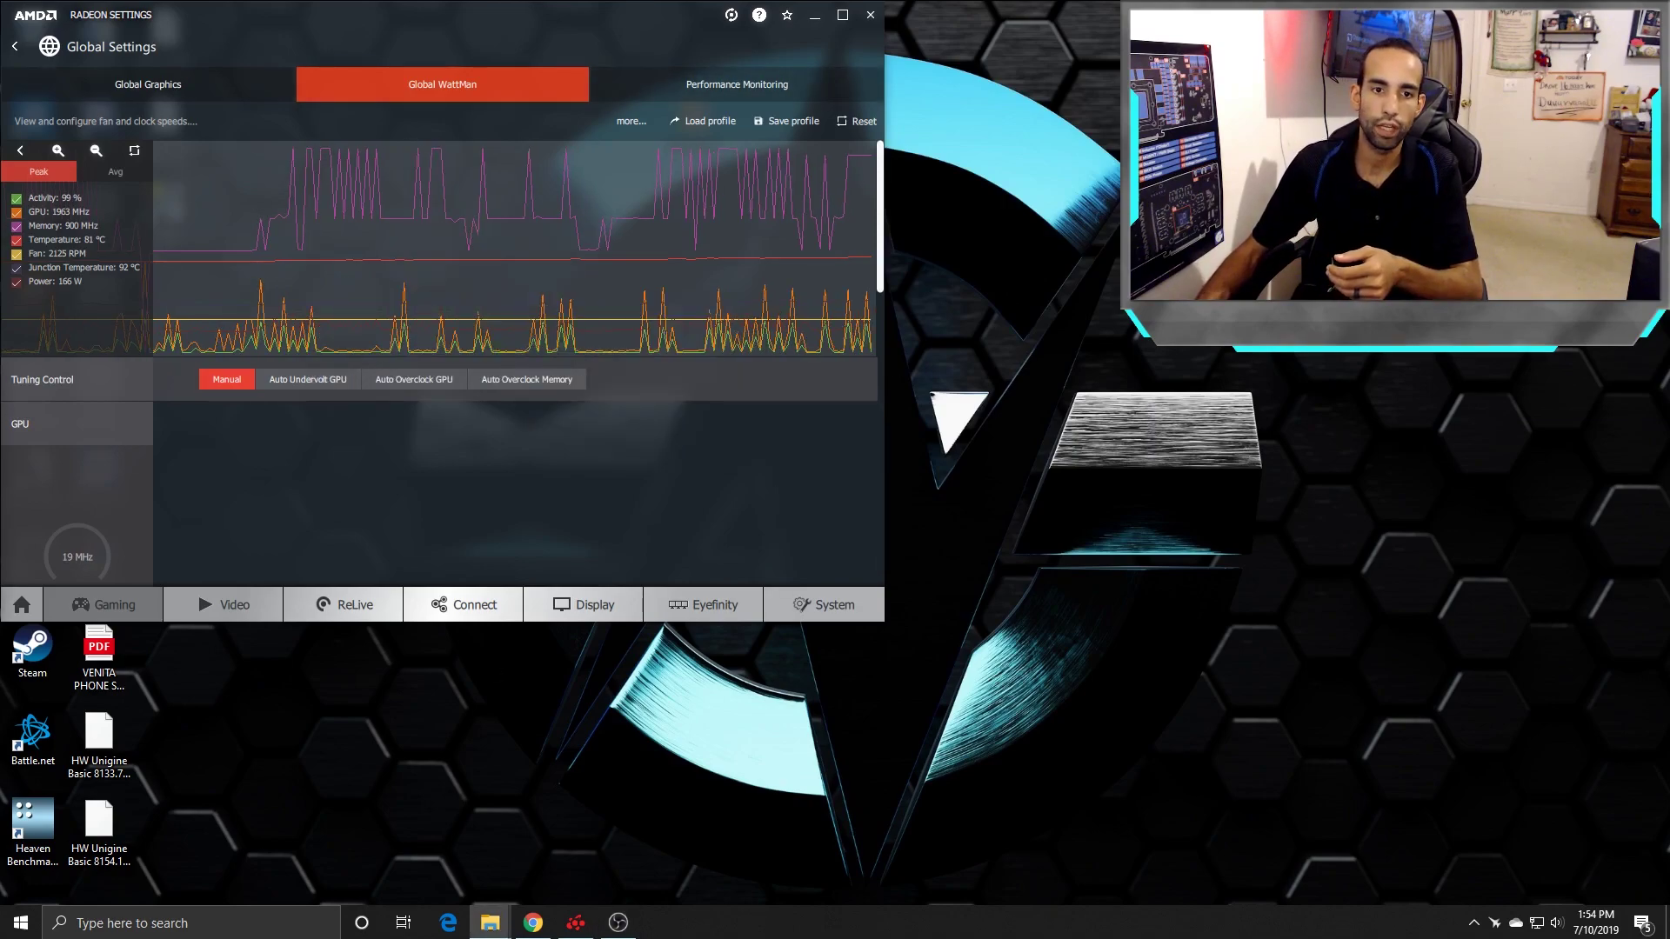
pyautogui.press('super+shift+s')
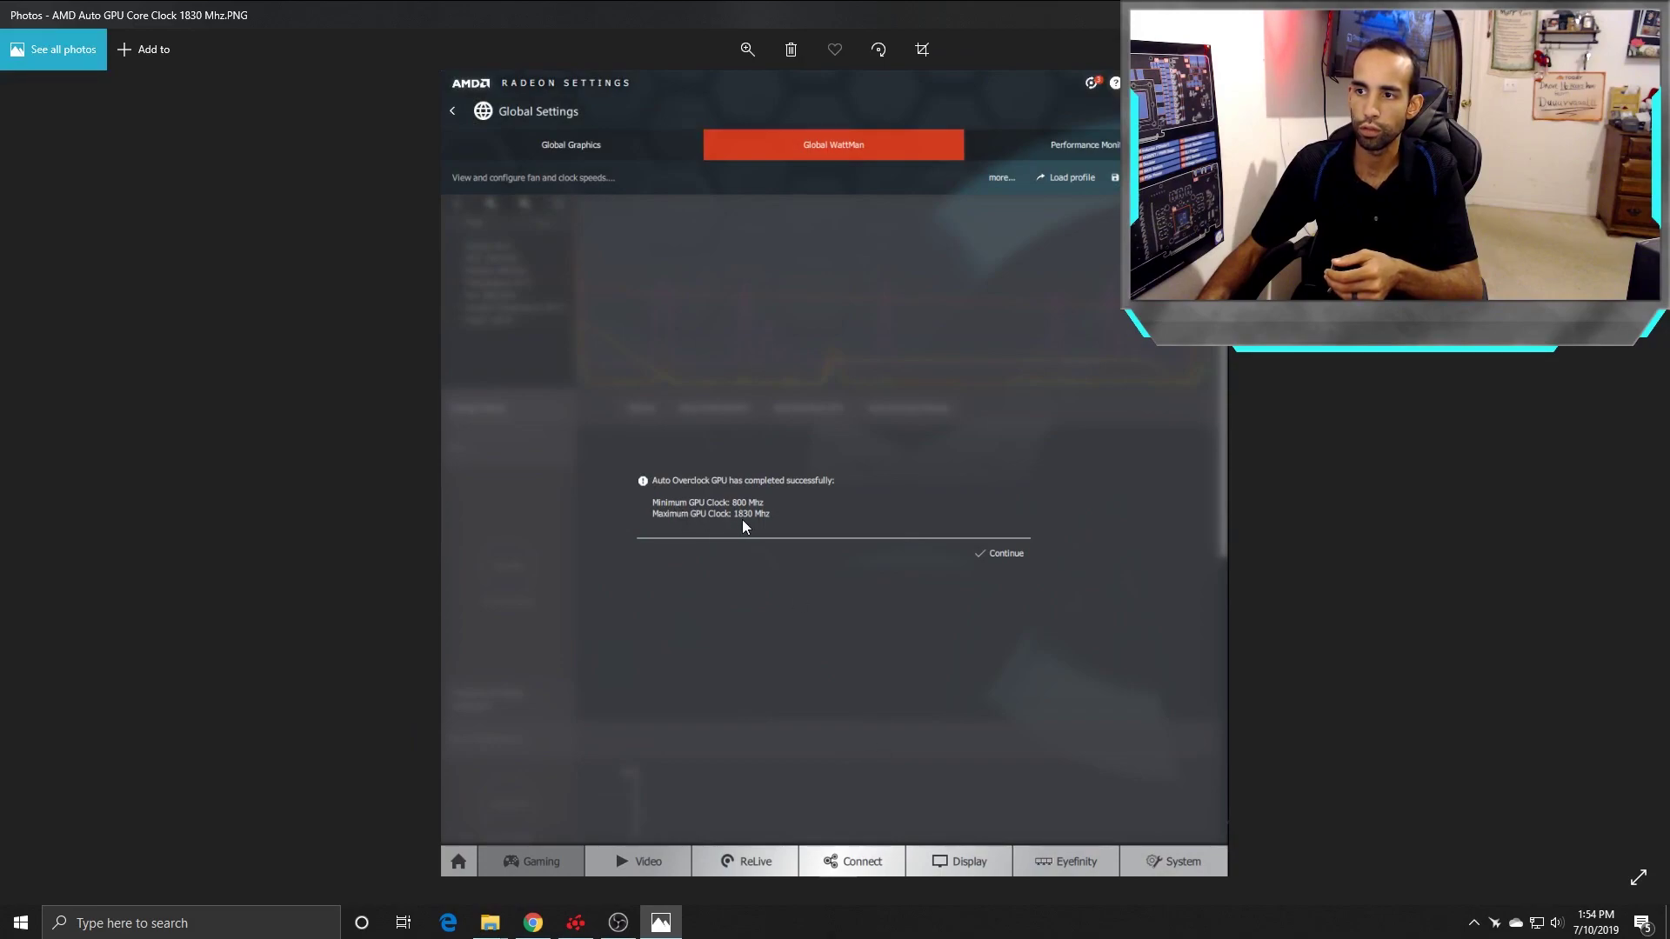
pyautogui.hotkey('alt', 'F4')
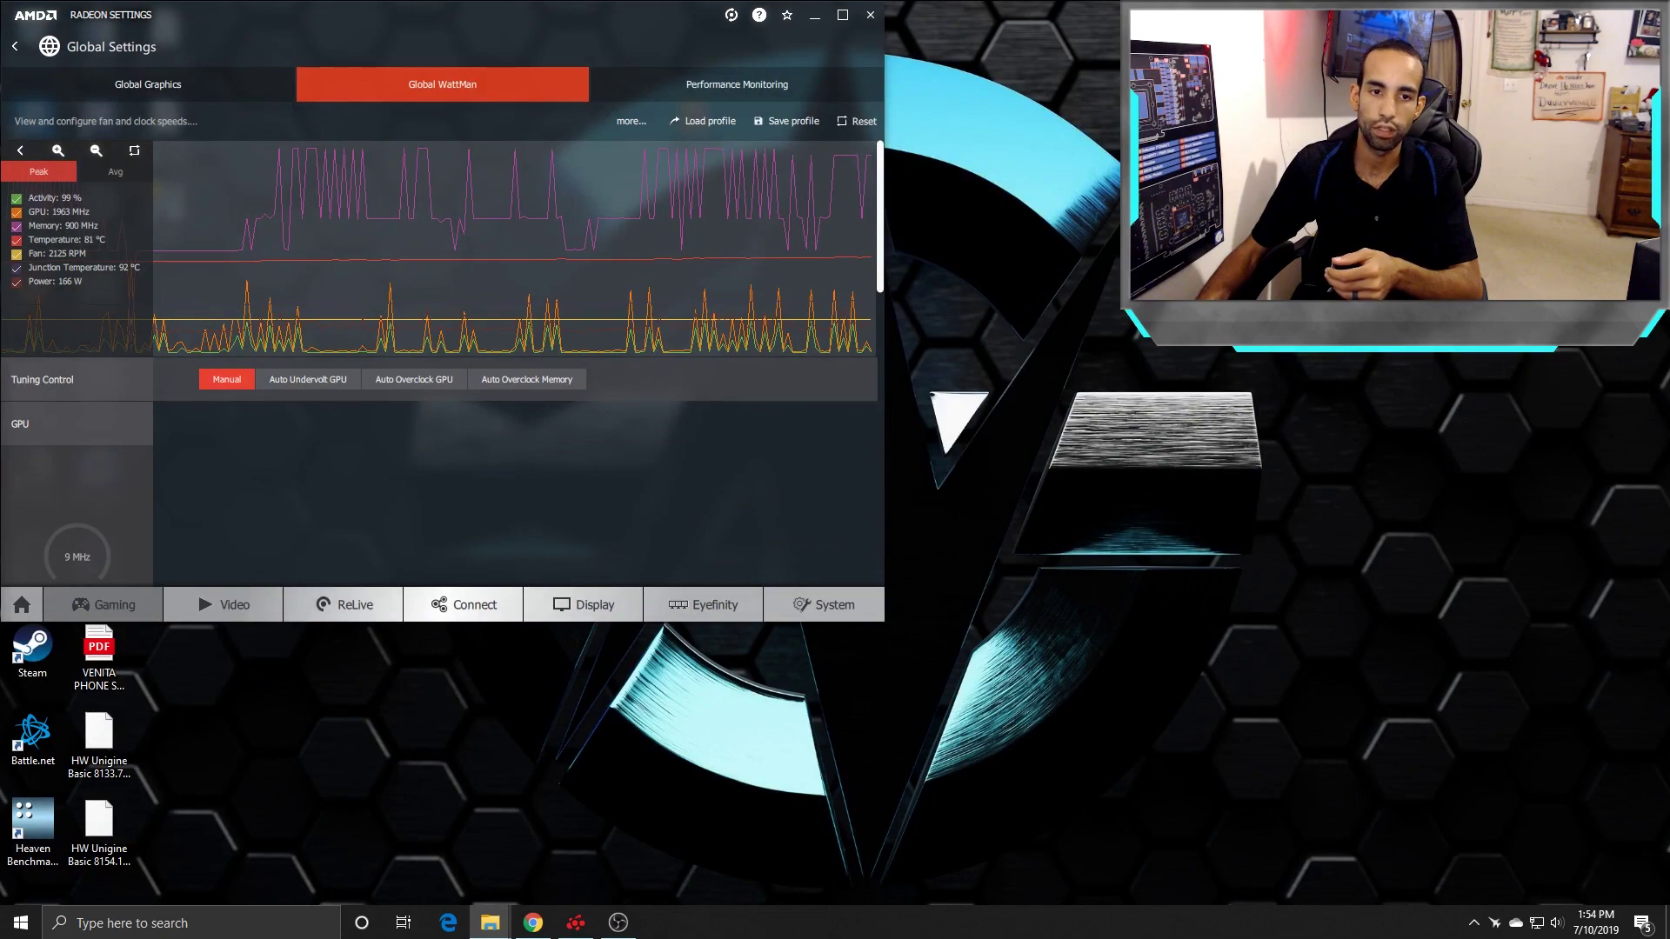
# - Bring Afterburner back, set the core clock to 1880 MHz, and hide the window
pyautogui.click(1494, 922)
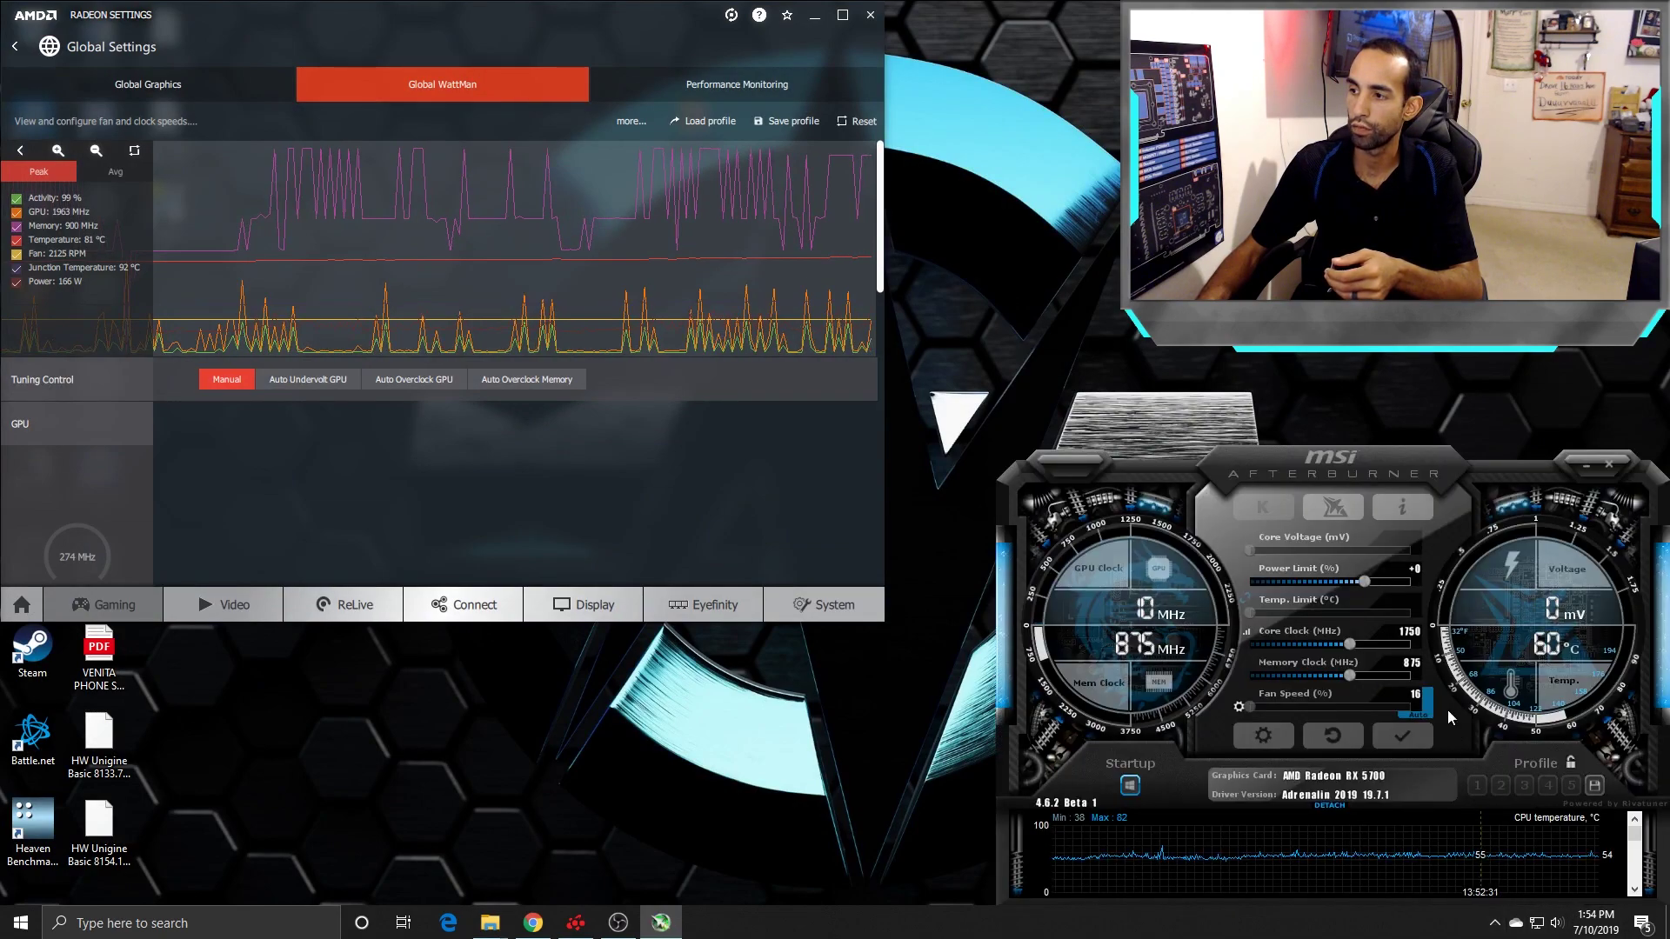
pyautogui.click(1416, 634)
pyautogui.write('1850')
pyautogui.press('Return')
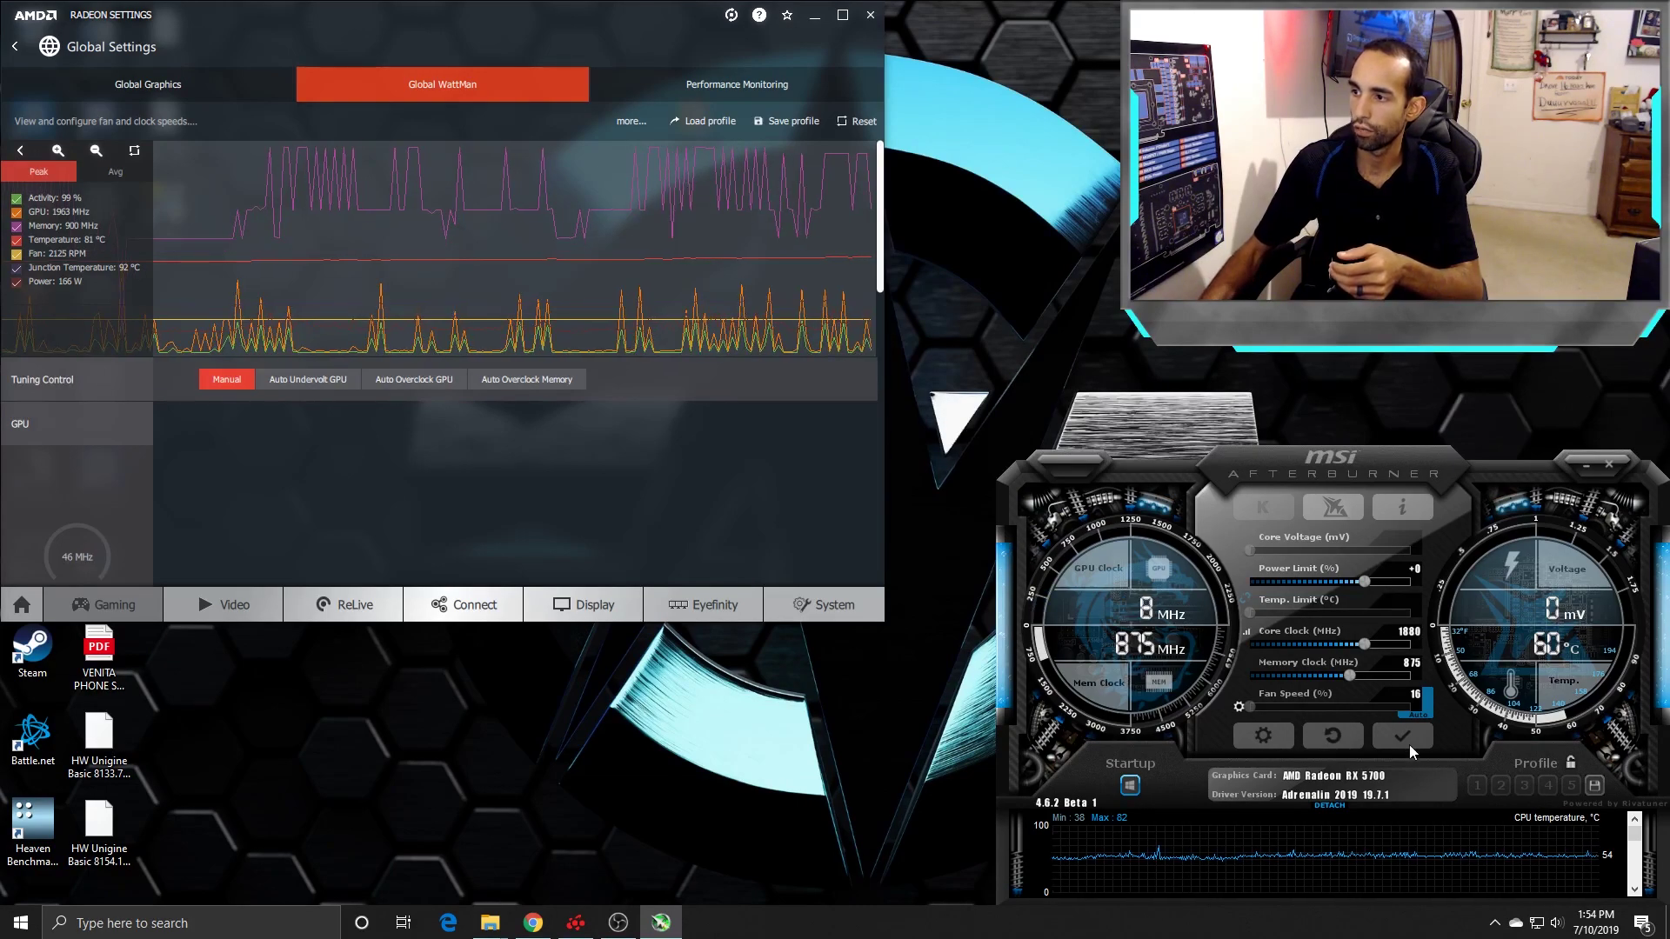
pyautogui.click(1583, 467)
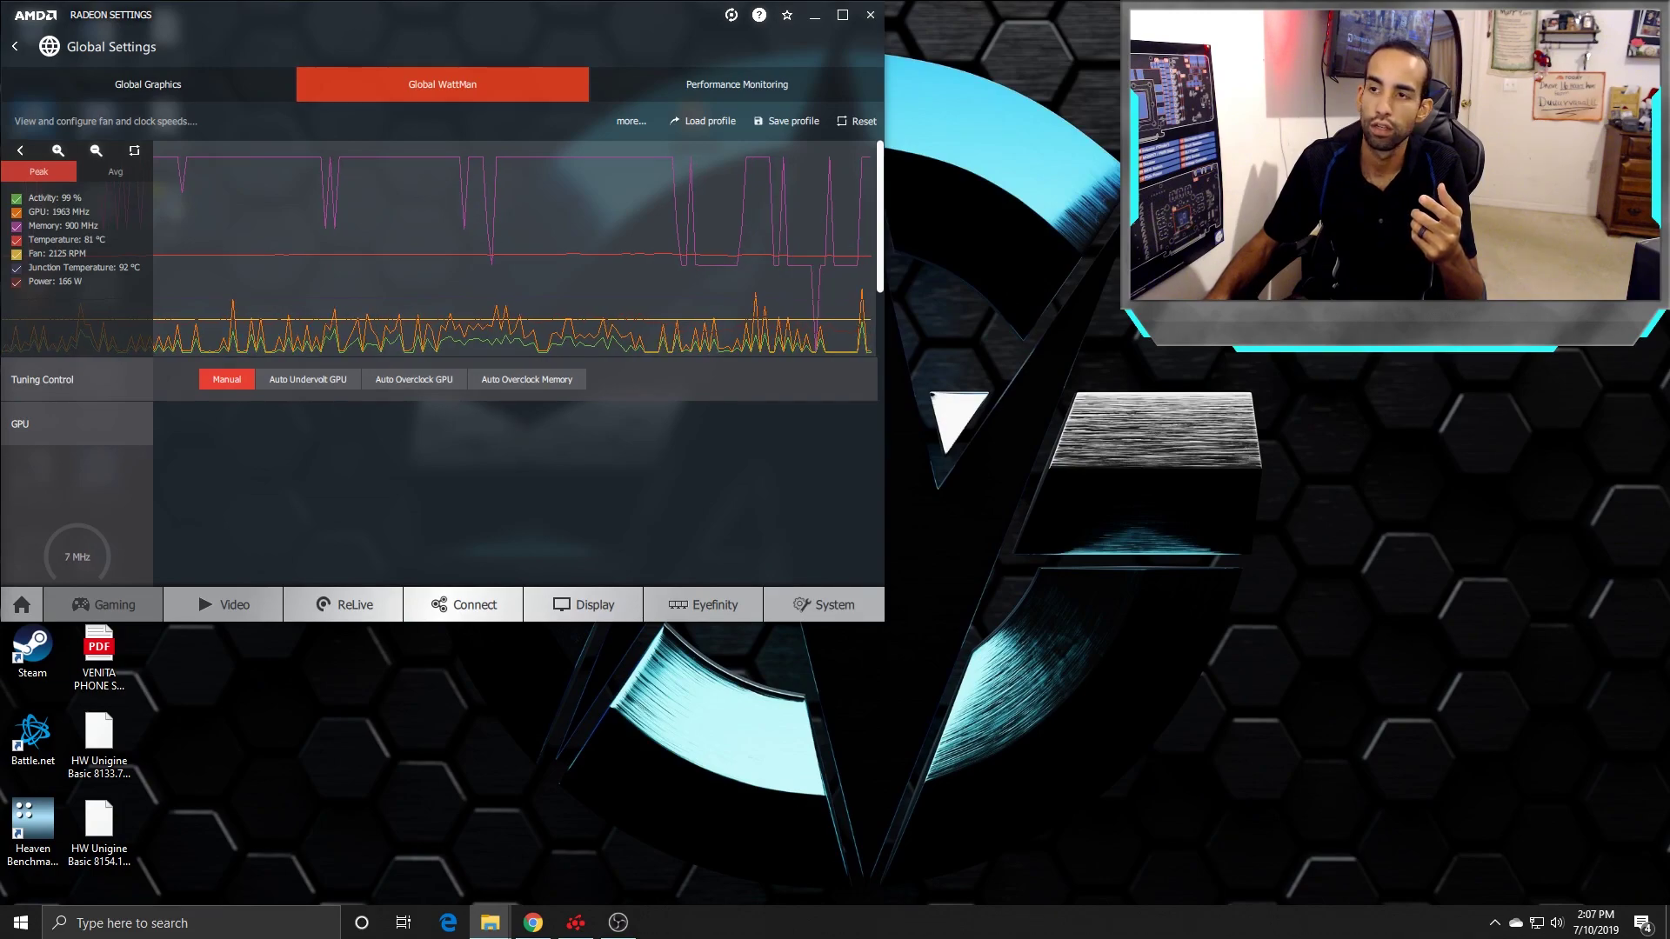
# - Compare the result screenshots AMD Auto Core, 1779 Core.PNG and Man OC Fan 75, 156watts.PNG, and return to Radeon Settings
pyautogui.press('Return')
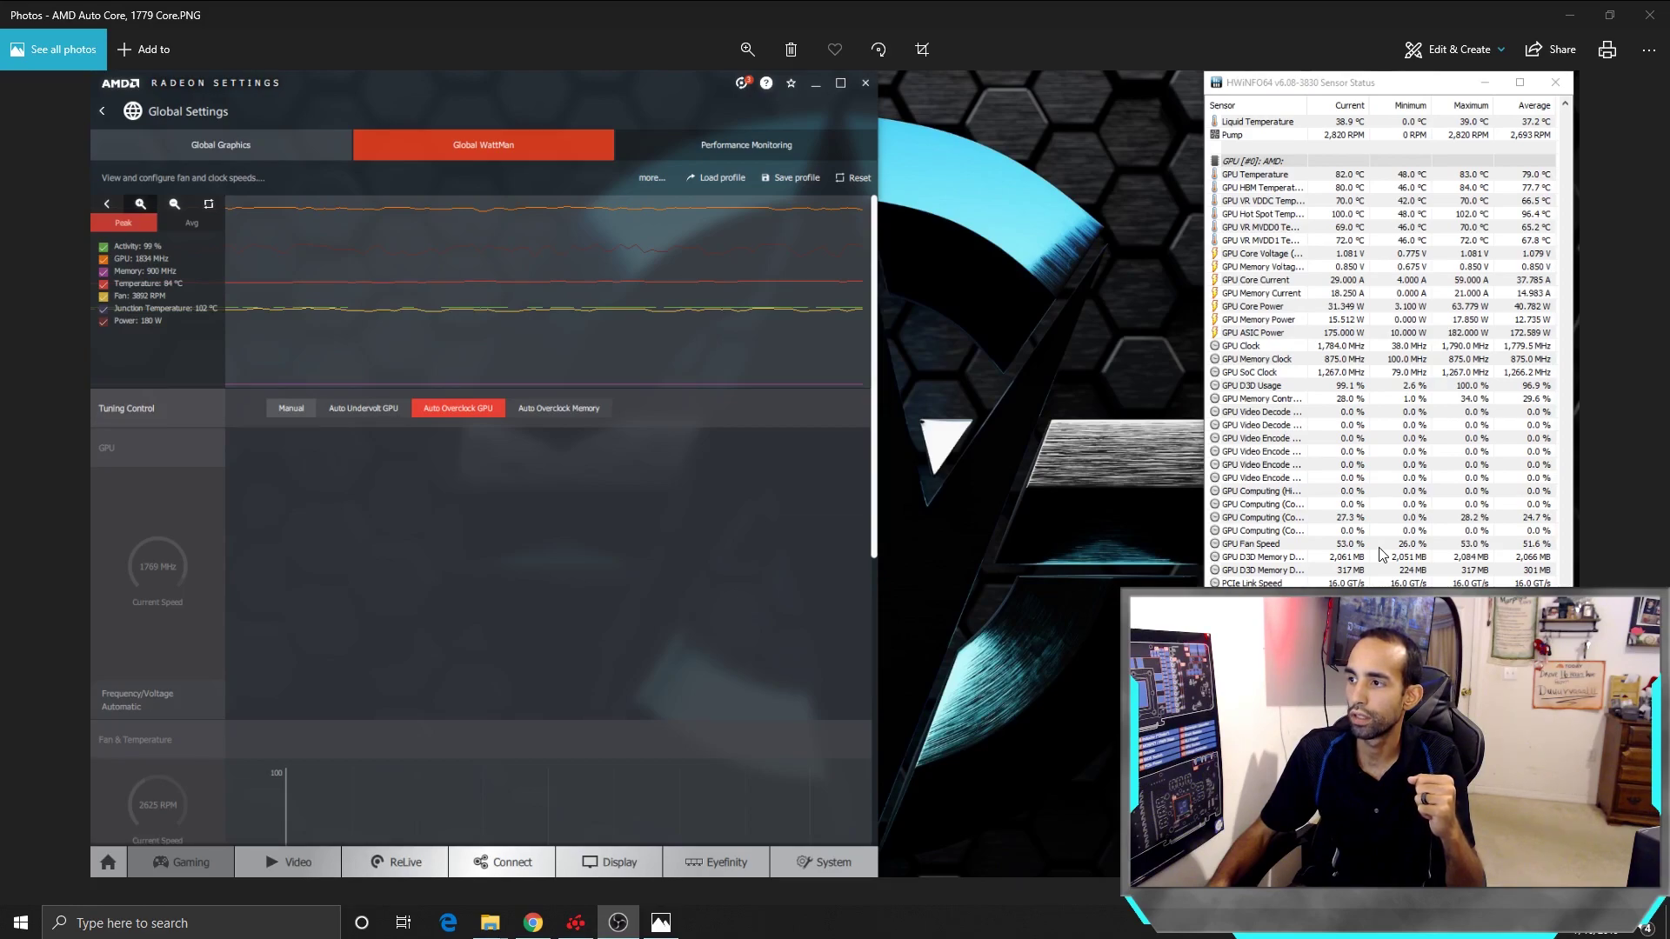
pyautogui.click(1667, 8)
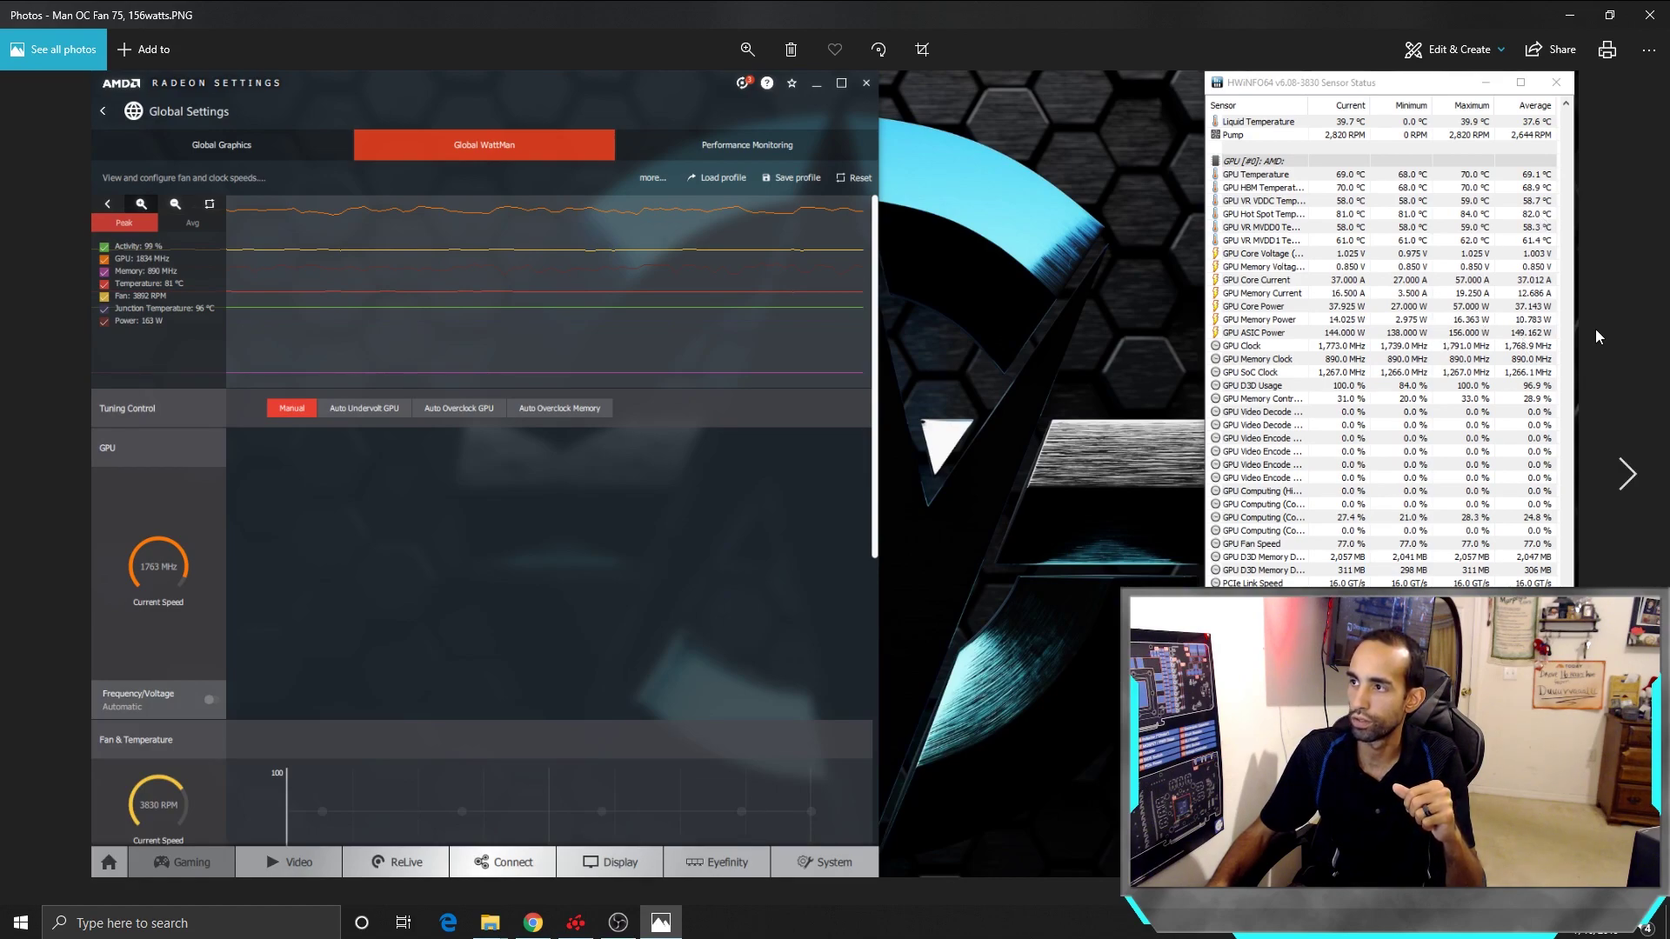
pyautogui.click(1650, 15)
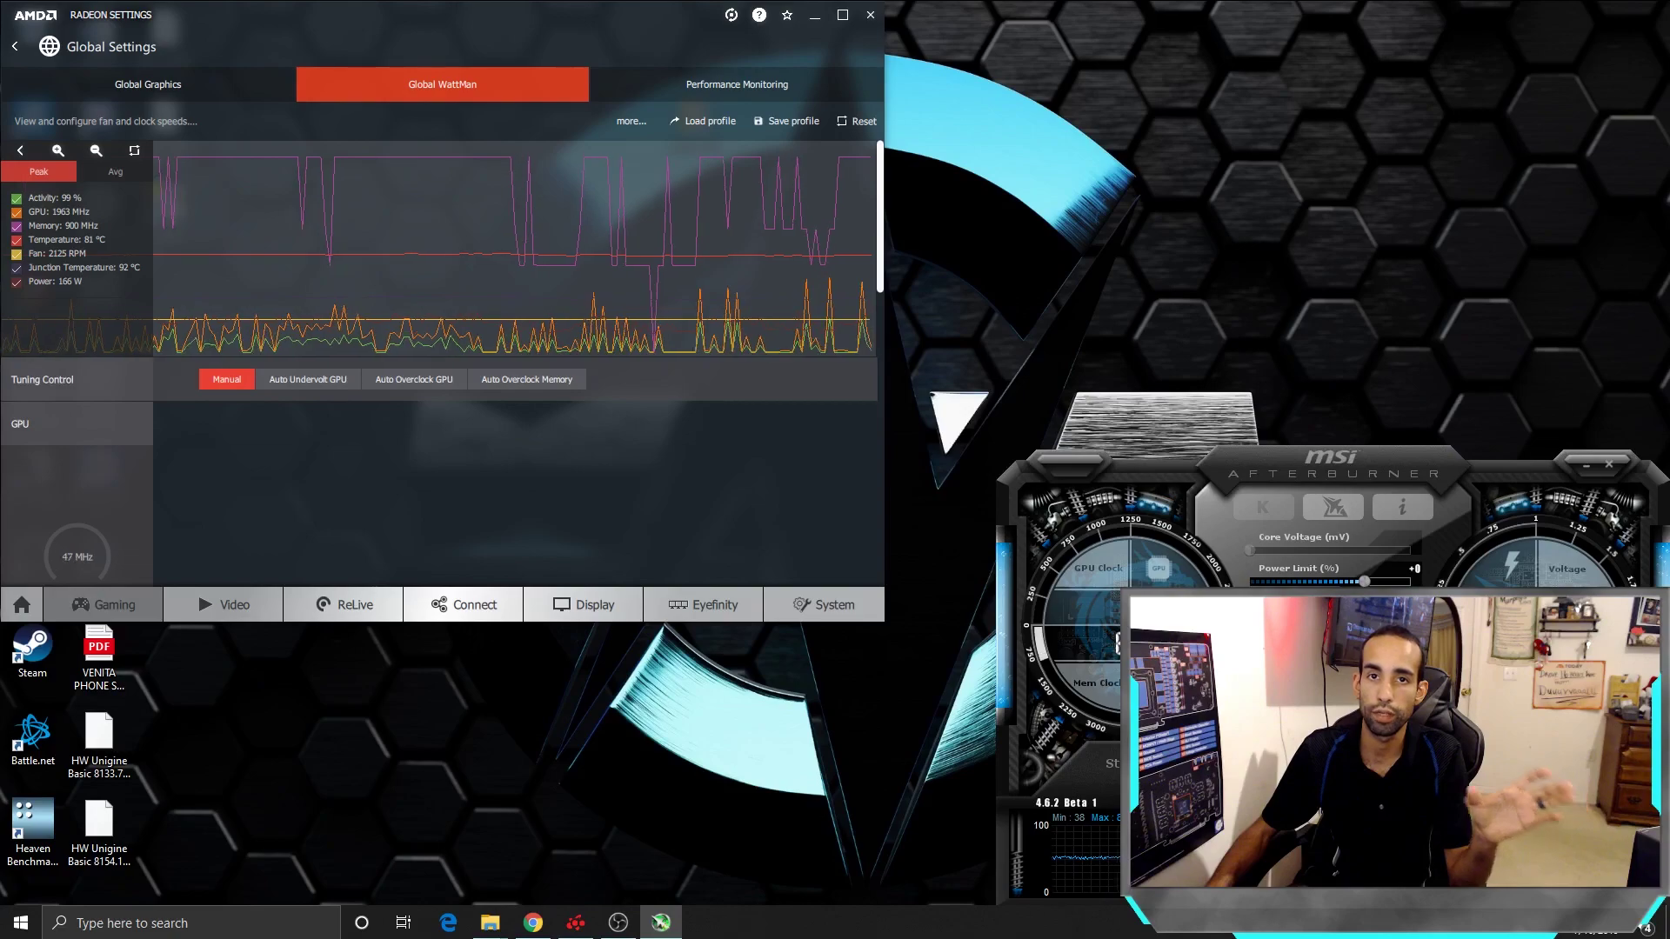
pyautogui.click(1581, 465)
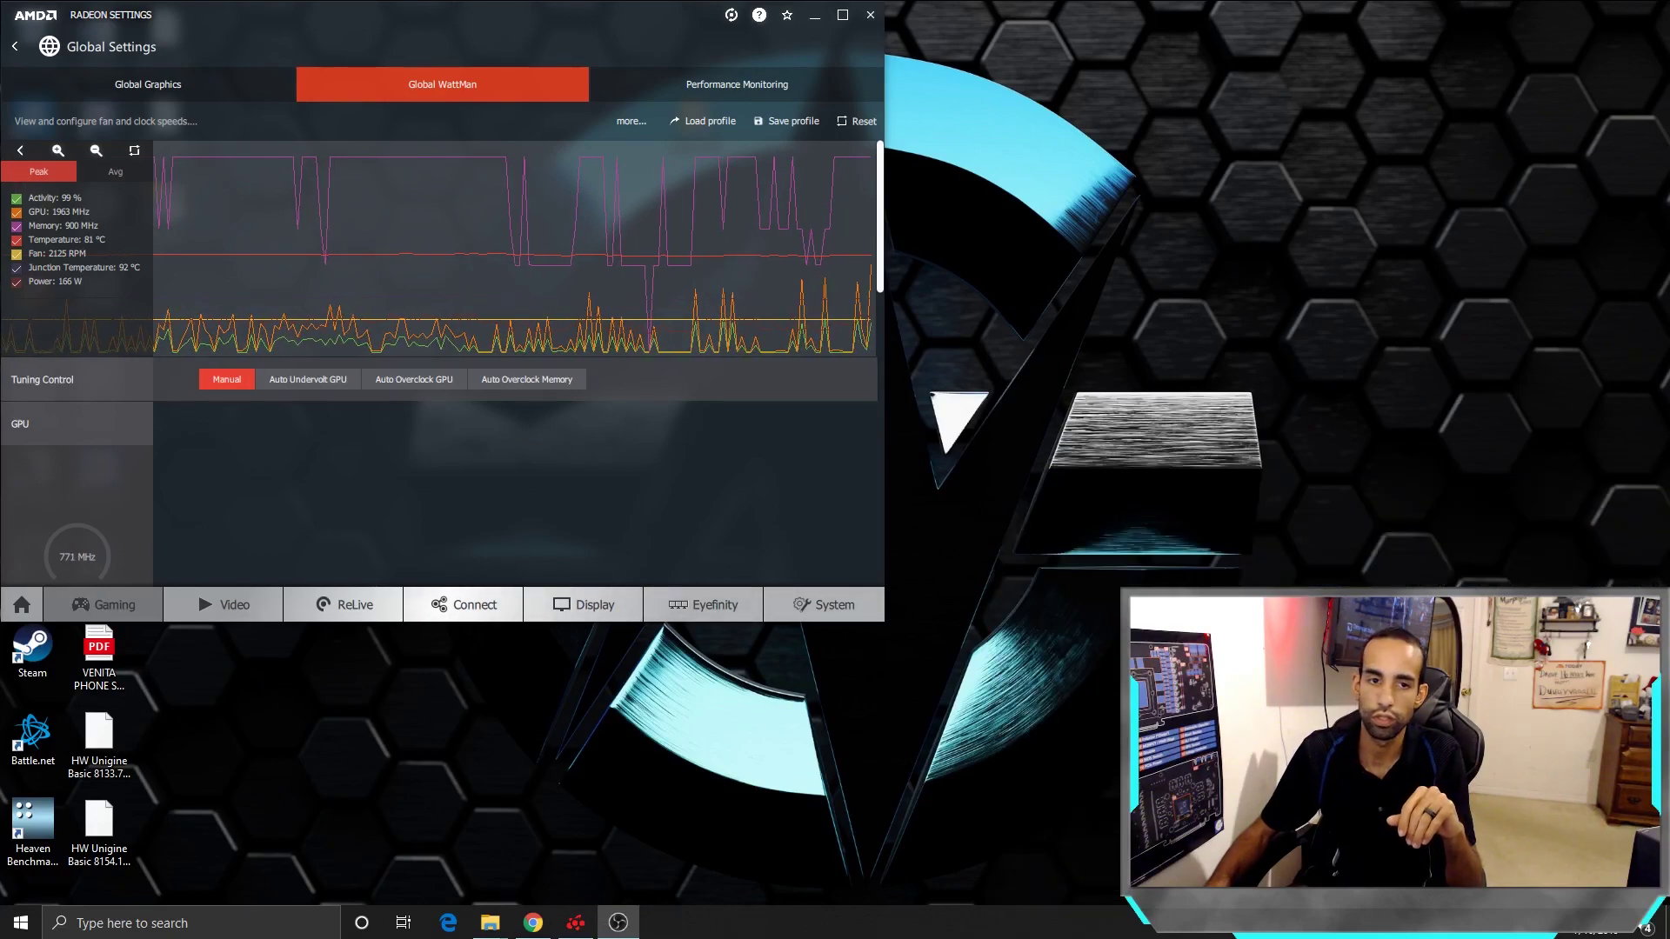